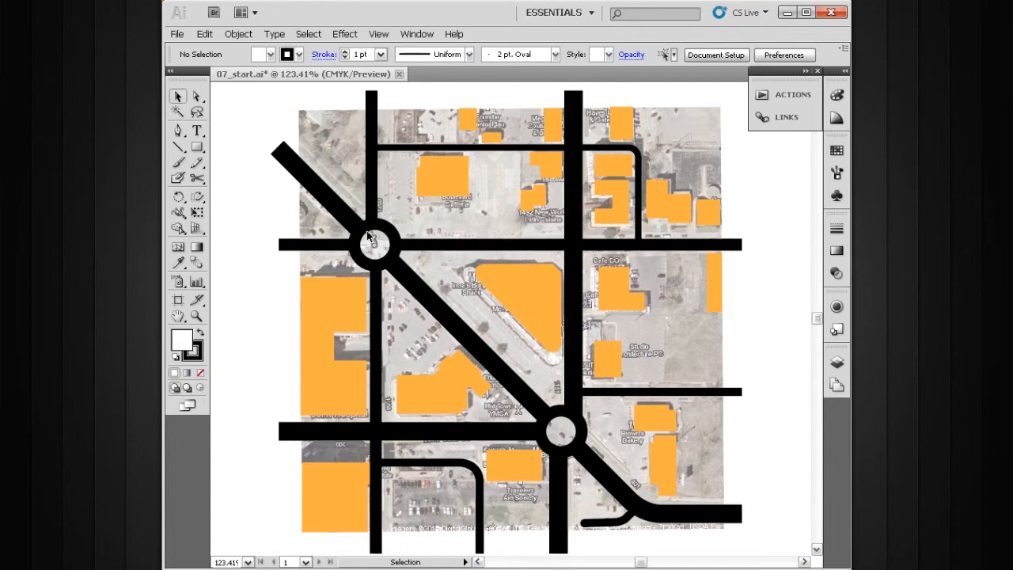
Draw a rectangle on the terrain layer covering the whole map area.
key(m)
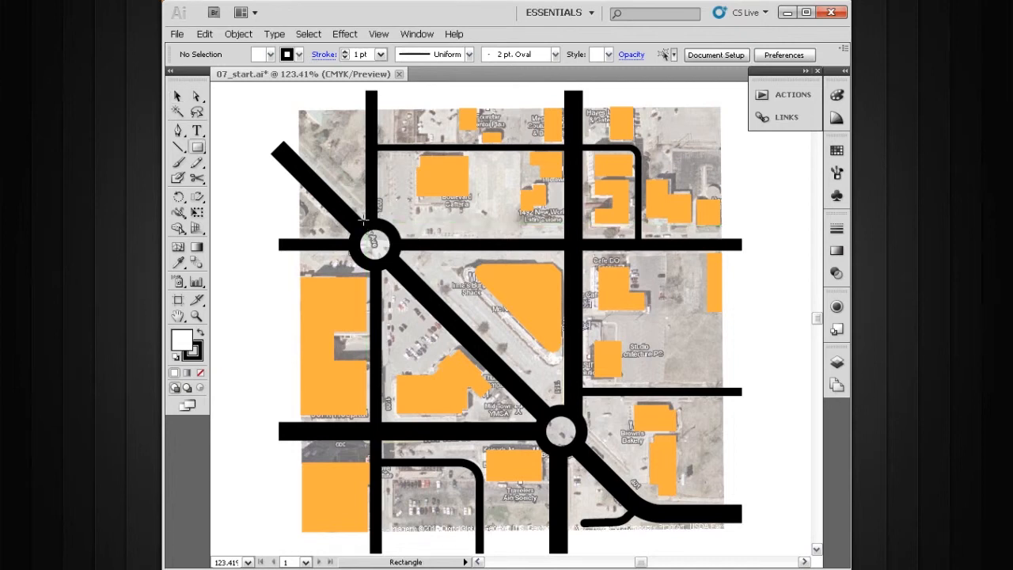
drag(298, 109, 720, 529)
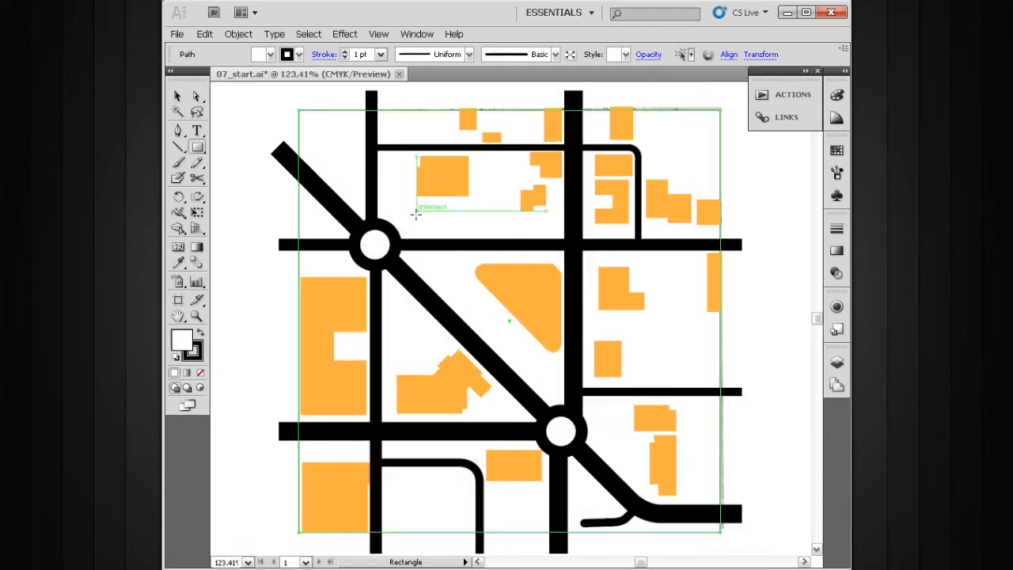
key(v)
key(space)
drag(533, 250, 531, 268)
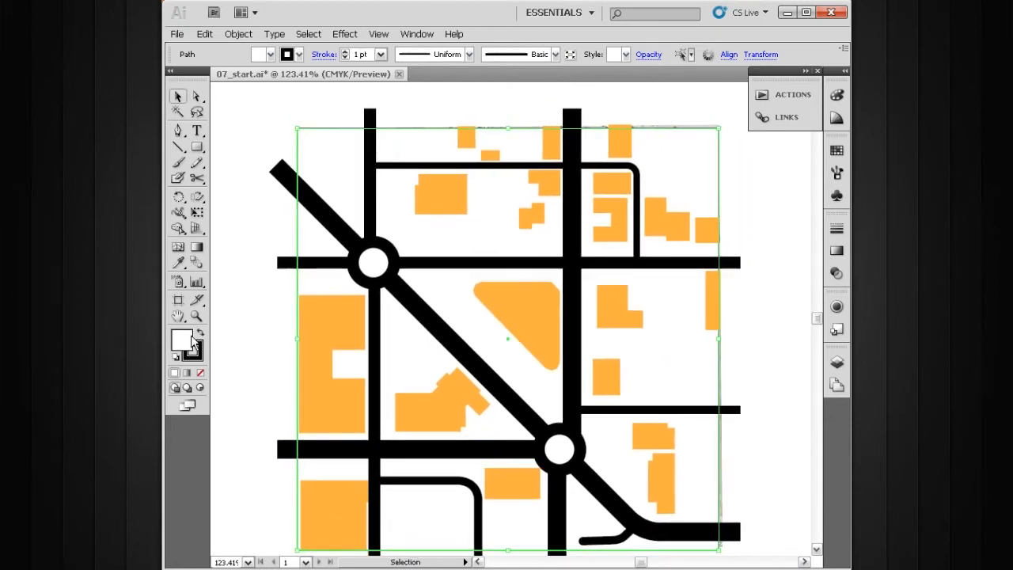
Remove the rectangle's stroke and fill it with a blue swatch.
click(199, 356)
click(199, 373)
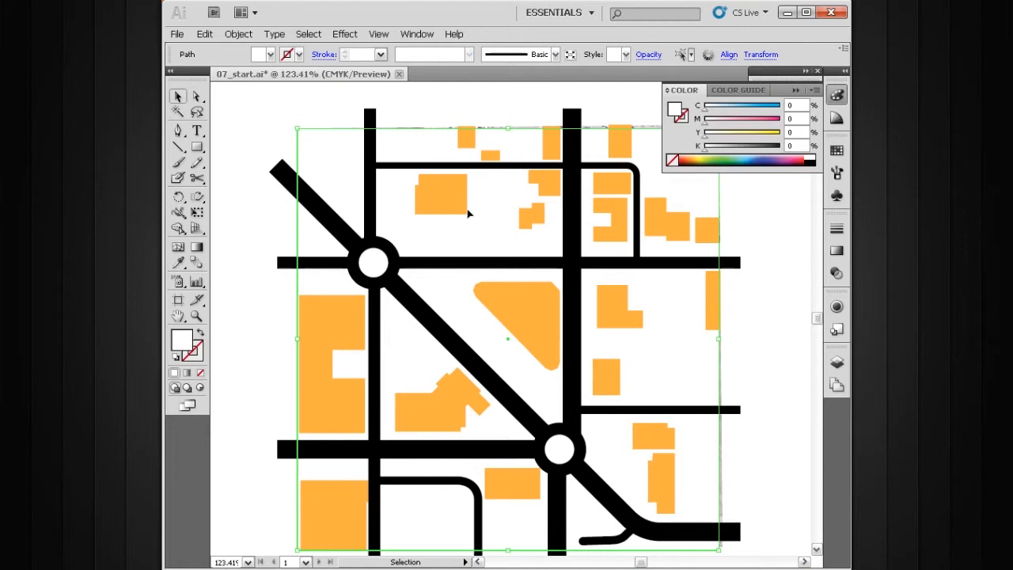
click(836, 152)
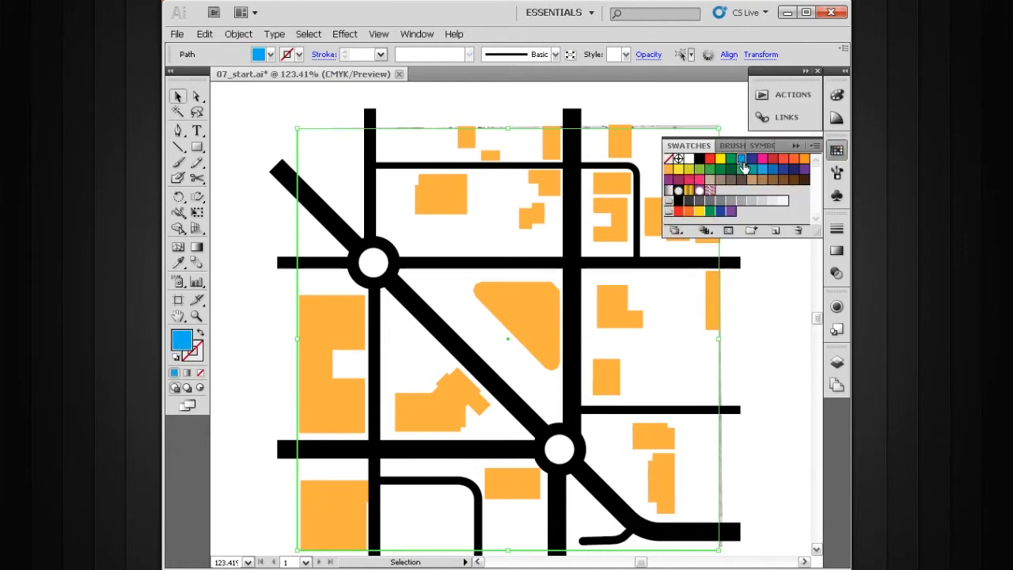
click(740, 159)
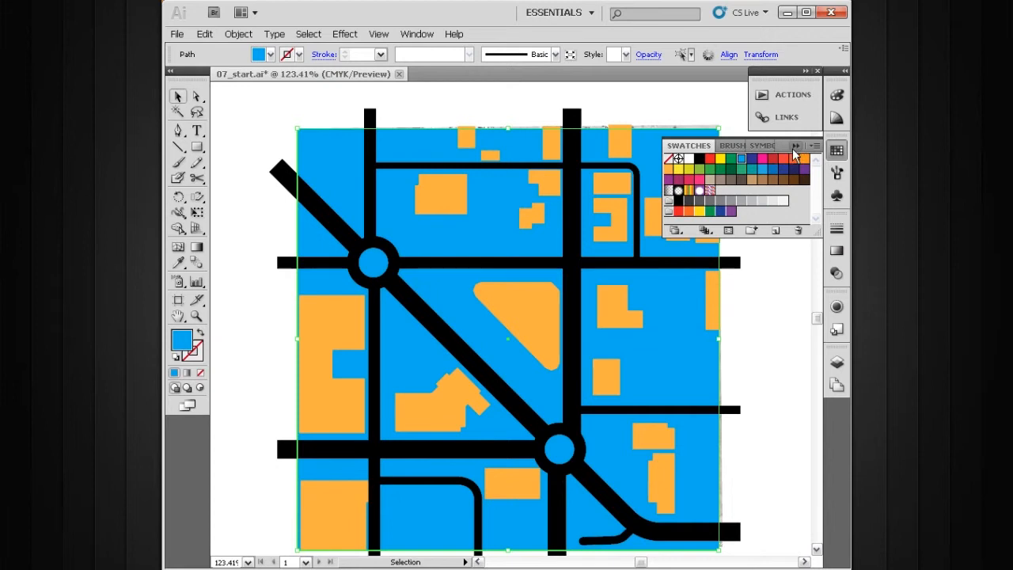
click(795, 147)
Deselect the rectangle and hide the reference layer.
click(636, 109)
key(space)
drag(653, 207, 645, 196)
click(837, 363)
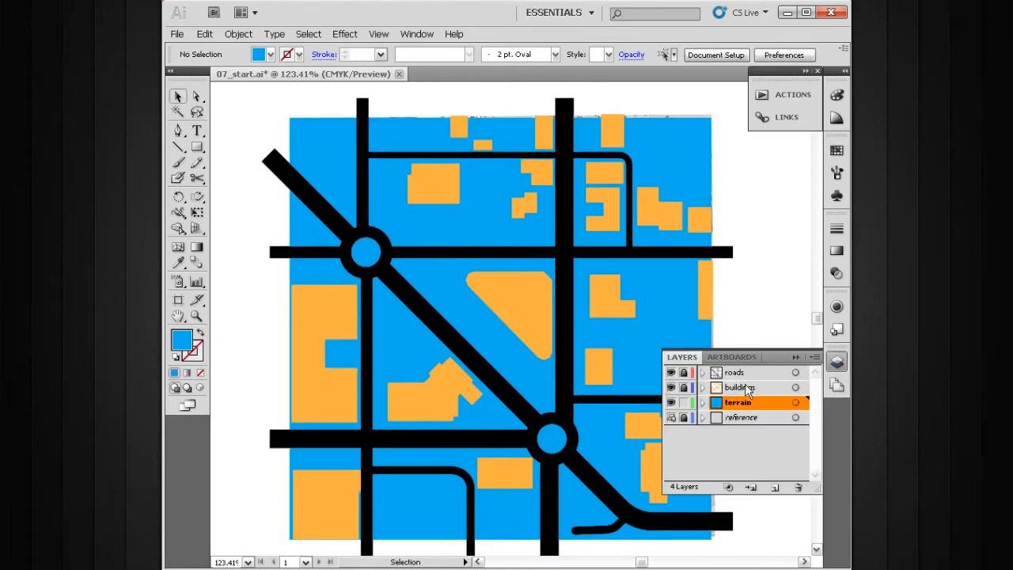
click(670, 418)
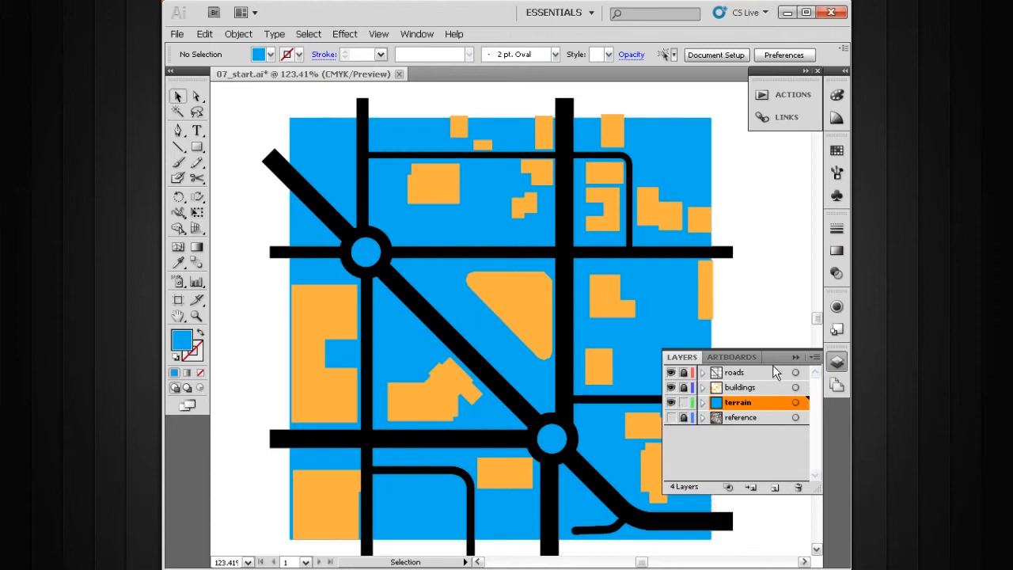
click(794, 356)
Isolate the terrain rectangle and change its fill to a light gray swatch.
key(space)
mouse_move(461, 208)
mouse_down()
mouse_move(483, 231)
mouse_move(455, 233)
mouse_move(457, 211)
mouse_up()
drag(633, 302, 617, 270)
key(space)
drag(634, 311, 697, 328)
drag(545, 270, 527, 242)
drag(600, 290, 620, 262)
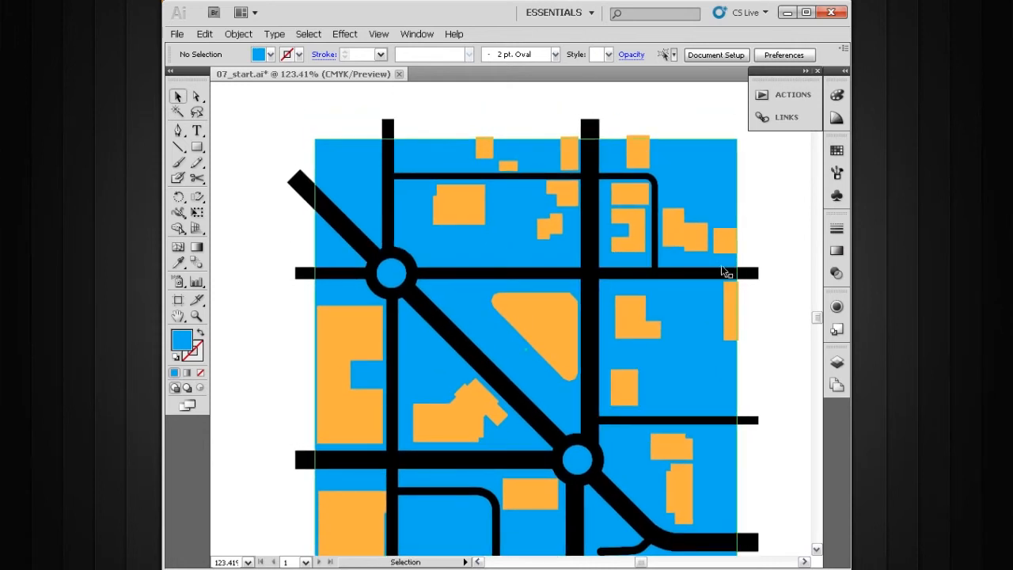
double_click(724, 376)
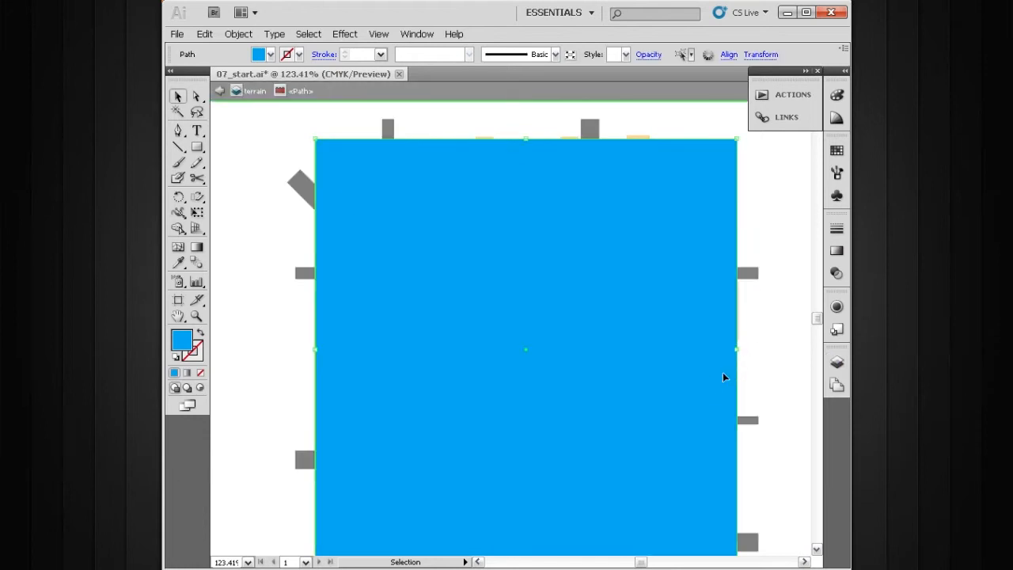
click(836, 149)
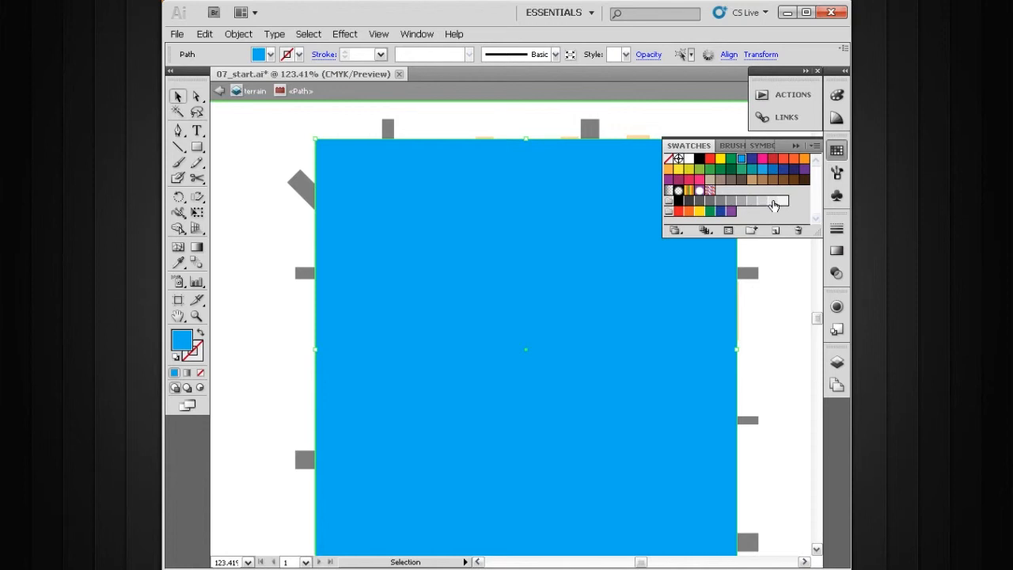
click(782, 201)
double_click(794, 268)
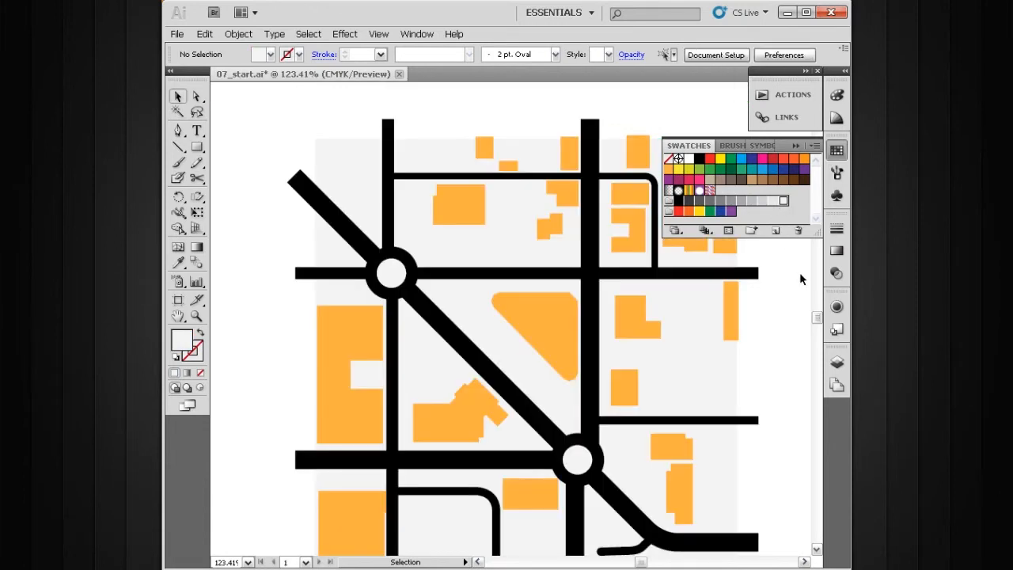
Select the roads layer and shorten the two vertical roads' top ends to the terrain rectangle's edge.
click(836, 361)
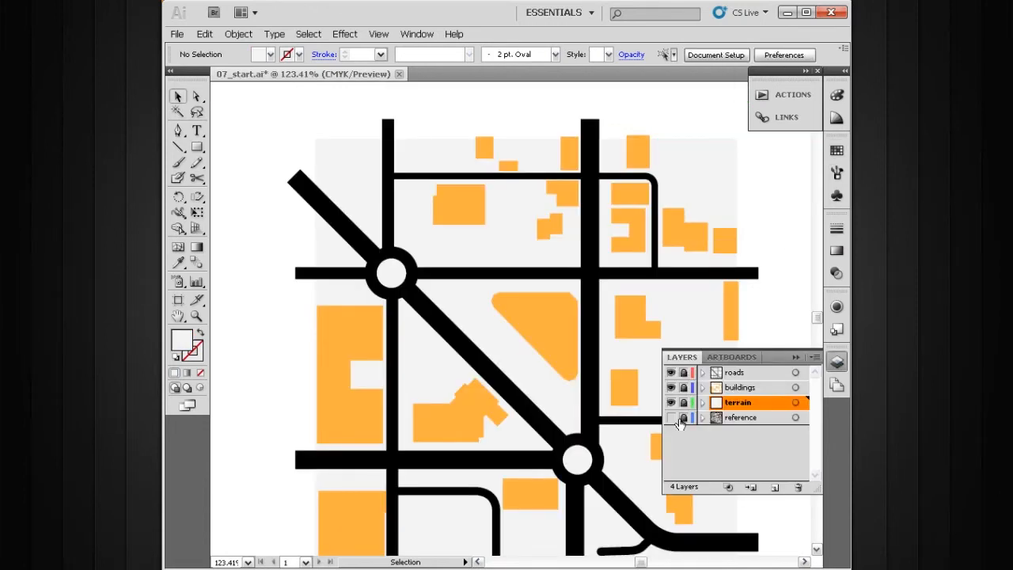
click(775, 373)
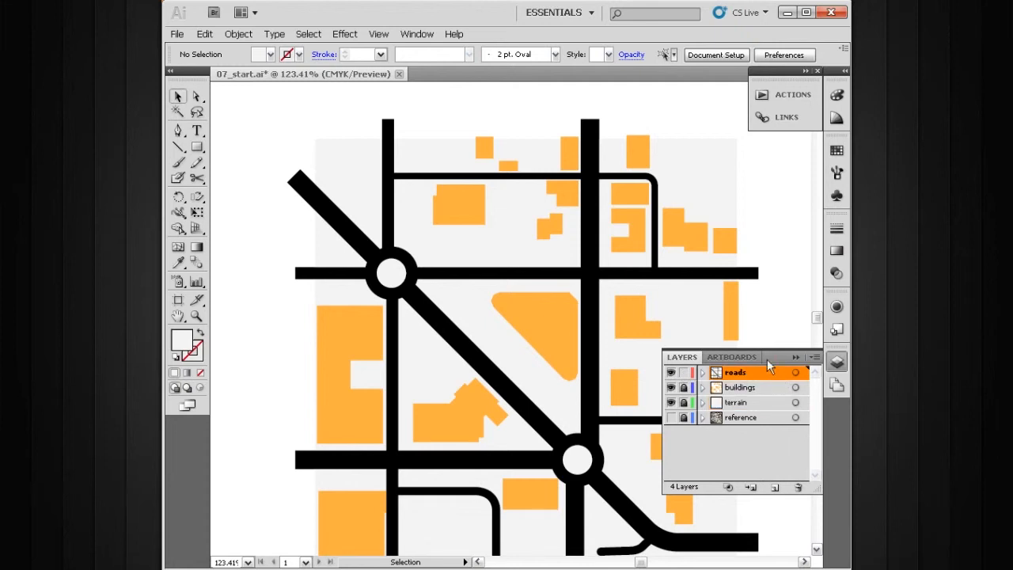
key(a)
click(589, 120)
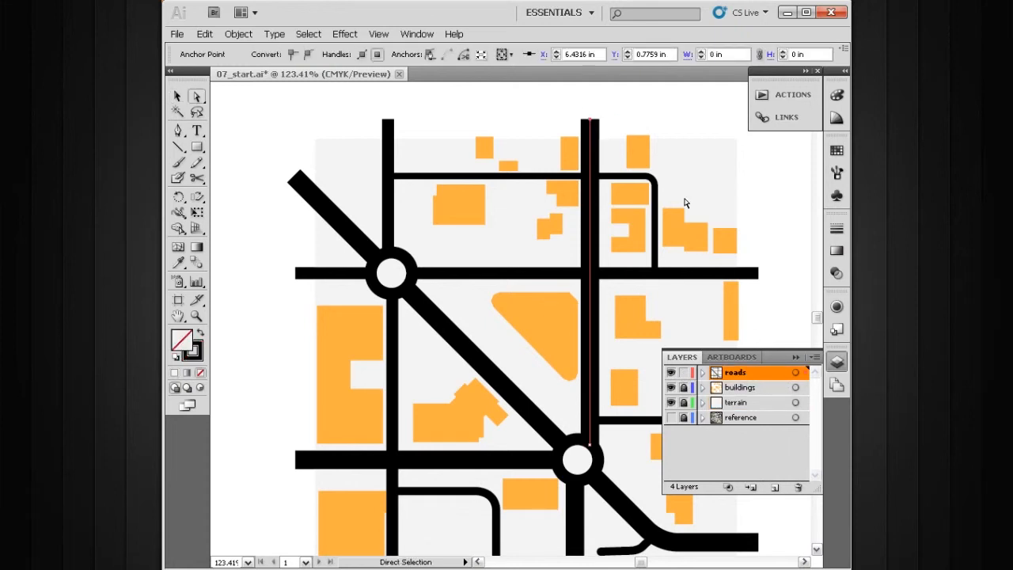
click(796, 358)
drag(589, 120, 590, 139)
drag(389, 122, 387, 141)
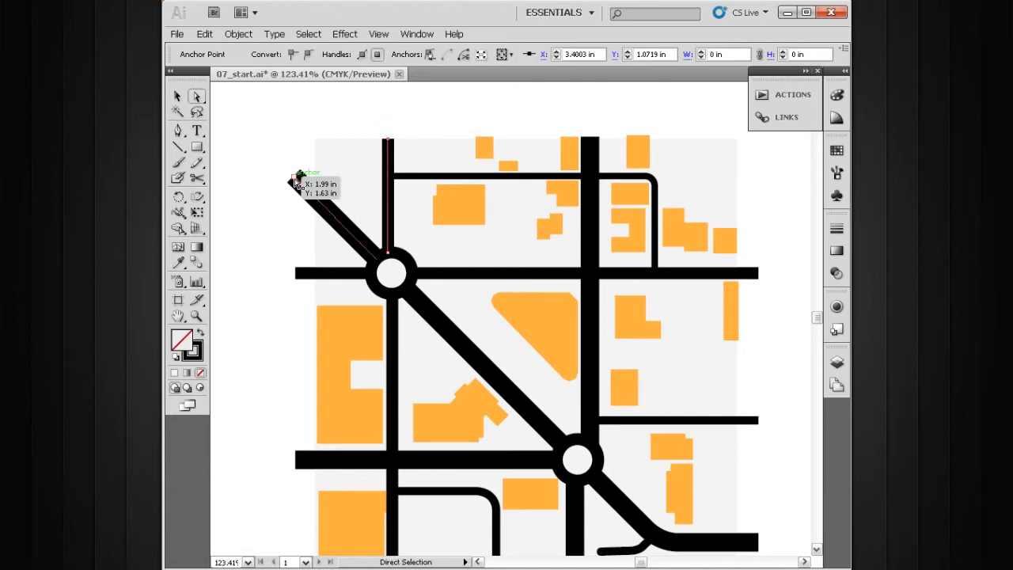
Drag the remaining road endpoints on the left, bottom and right inward so they stop at the terrain edge.
drag(296, 178, 316, 199)
drag(296, 274, 317, 275)
key(space)
drag(355, 397, 359, 330)
drag(300, 394, 320, 393)
key(space)
drag(396, 507, 380, 417)
drag(482, 433, 484, 412)
key(space)
drag(588, 398, 534, 402)
drag(509, 439, 512, 418)
key(space)
drag(672, 369, 631, 427)
click(645, 437)
key(space)
drag(654, 290, 619, 358)
key(space)
drag(630, 258, 636, 356)
drag(648, 292, 623, 309)
key(space)
drag(512, 347, 633, 285)
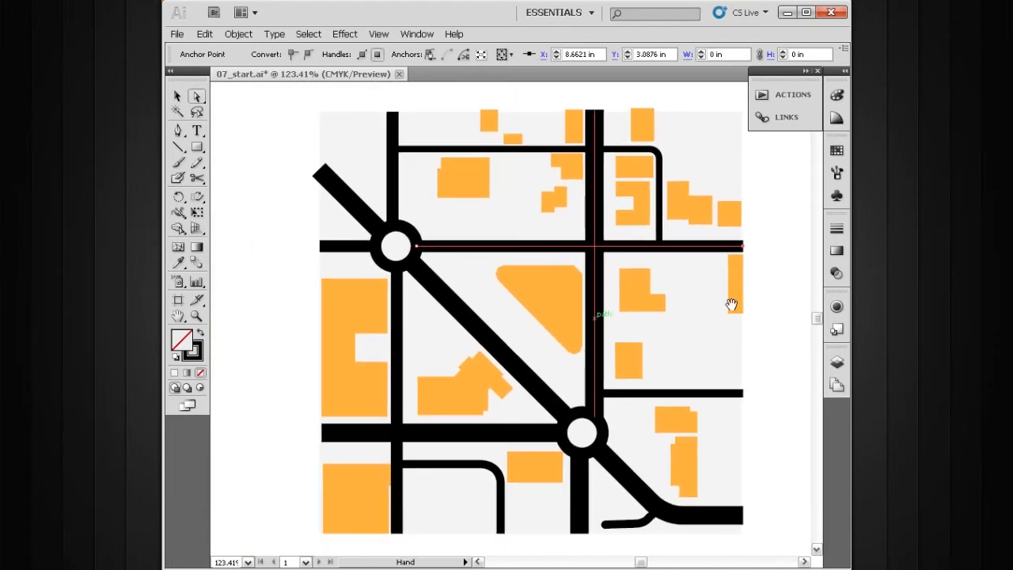
click(752, 314)
key(space)
drag(704, 338, 675, 324)
ctrl+alt+click(647, 357)
key(space)
drag(594, 346, 724, 414)
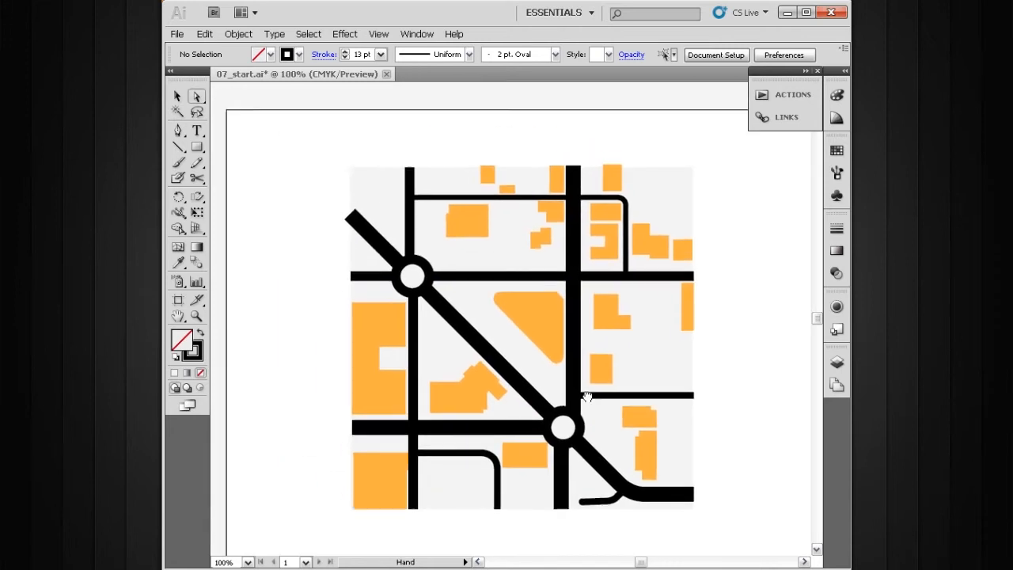
Select all road artwork and create a new layer above the roads layer.
click(837, 361)
key(v)
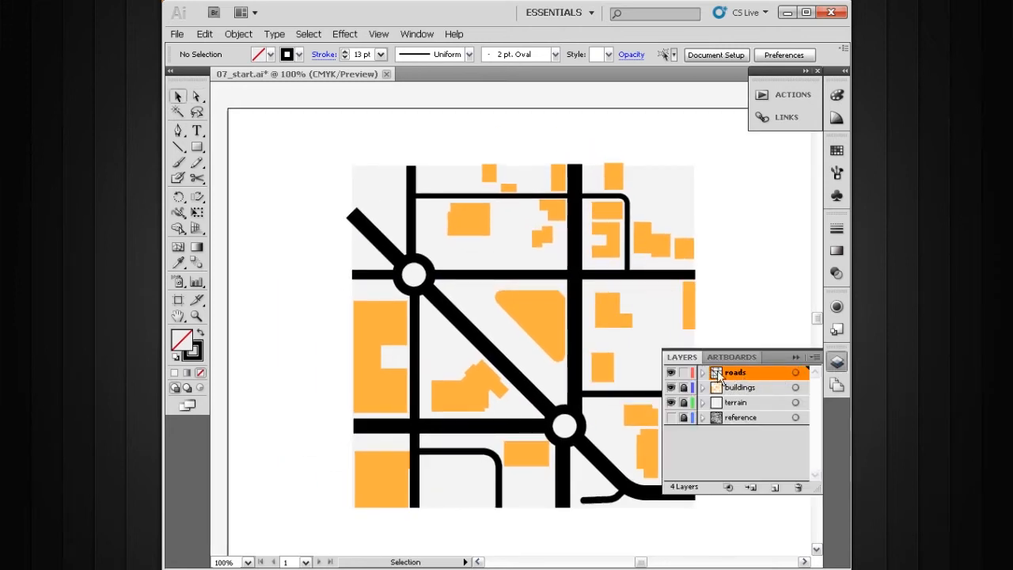
click(797, 372)
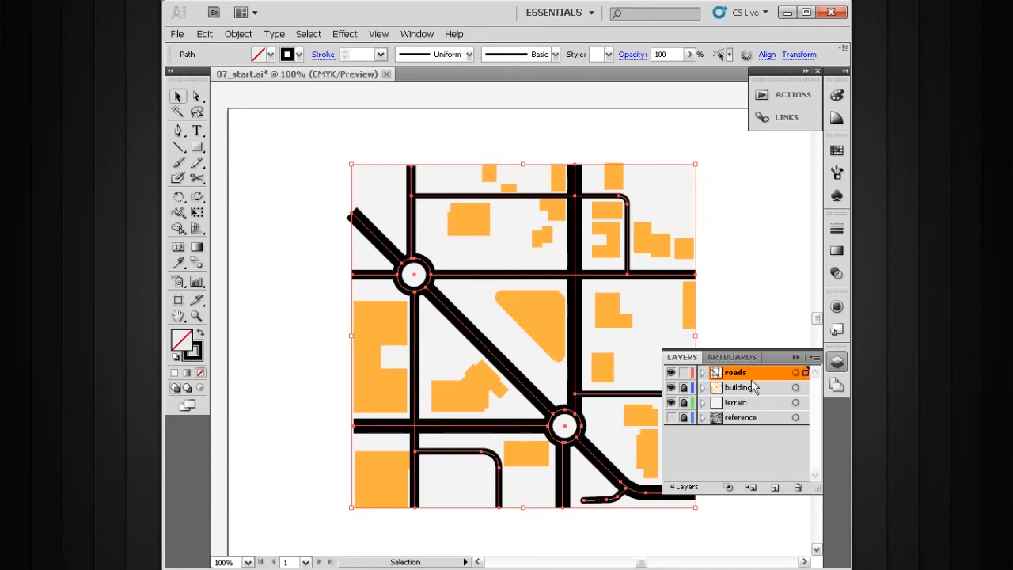
click(773, 488)
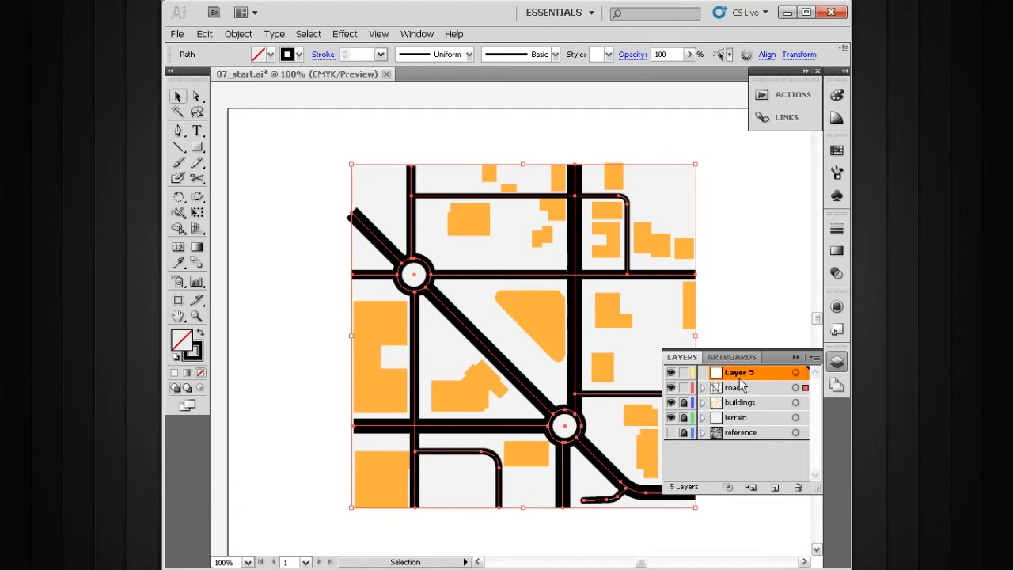
Rename the new layer as street names.
double_click(738, 374)
text(street names)
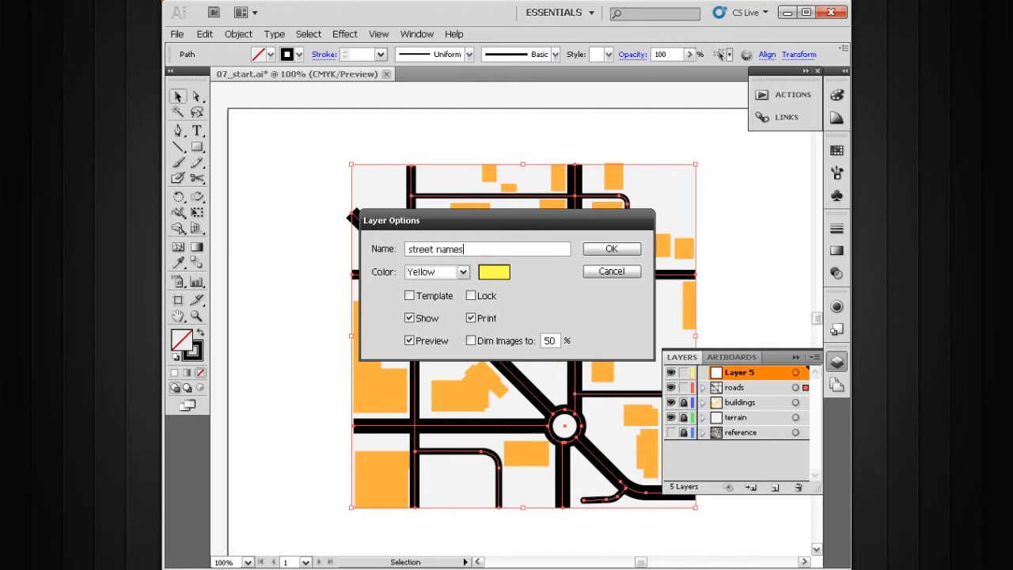
key(Return)
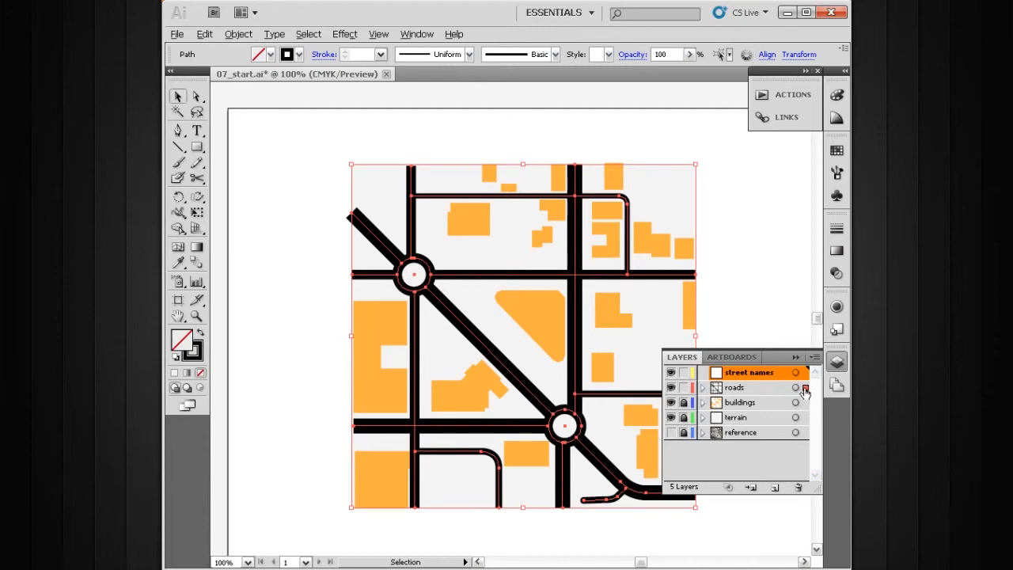
Copy the road paths onto the street names layer and lock the roads layer.
drag(805, 391, 805, 373)
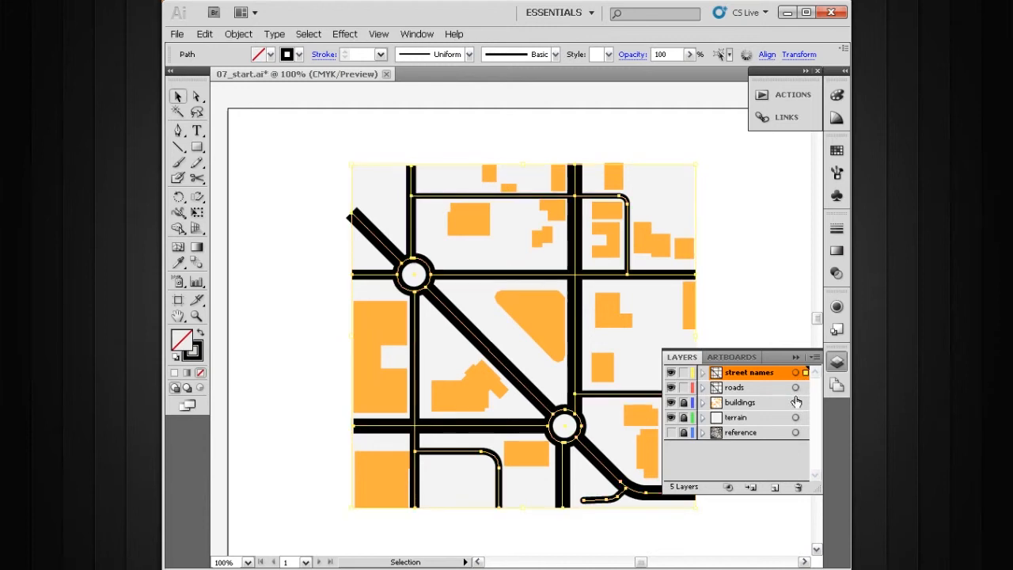
click(671, 375)
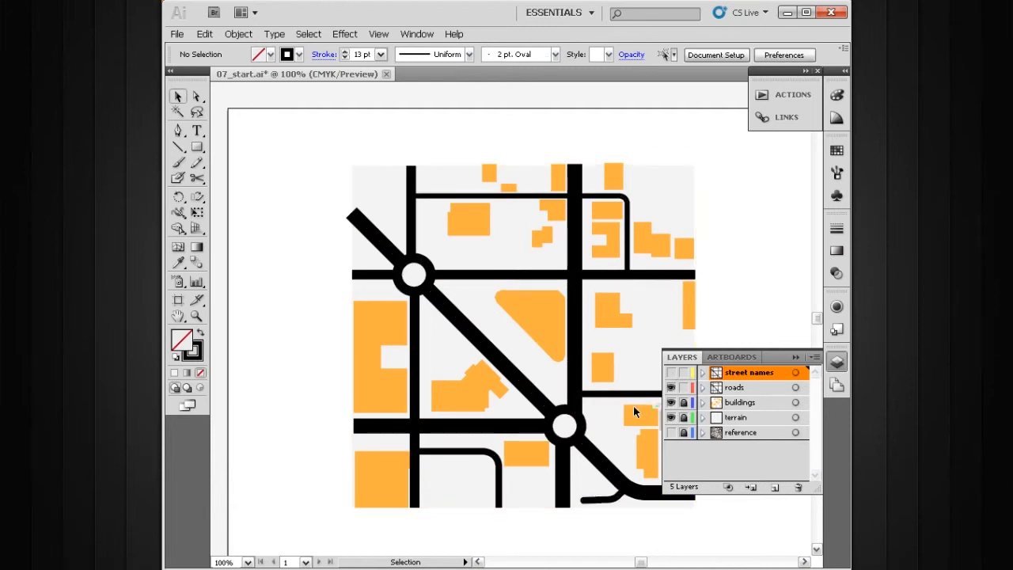
click(671, 388)
click(671, 373)
click(684, 388)
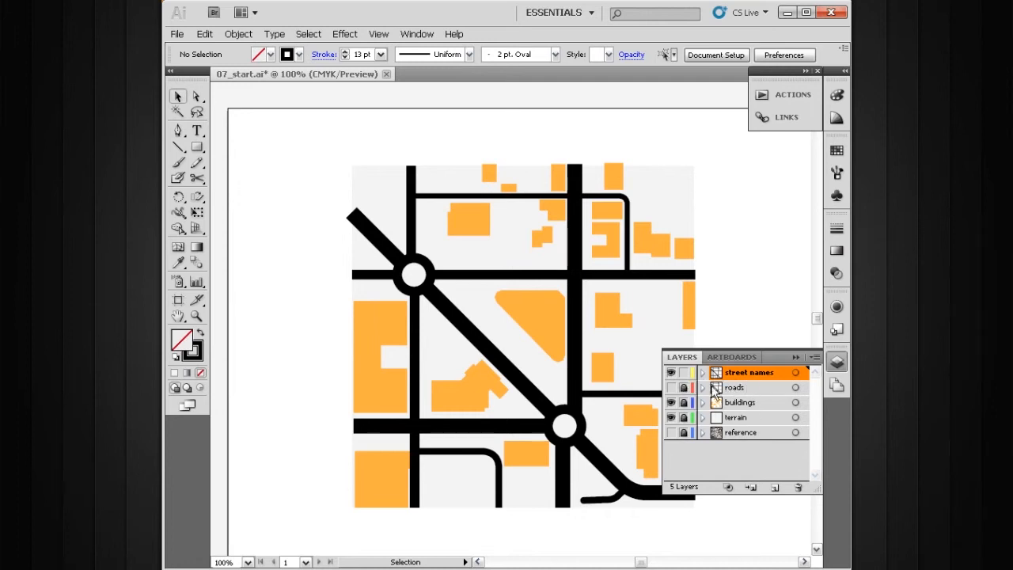
click(795, 357)
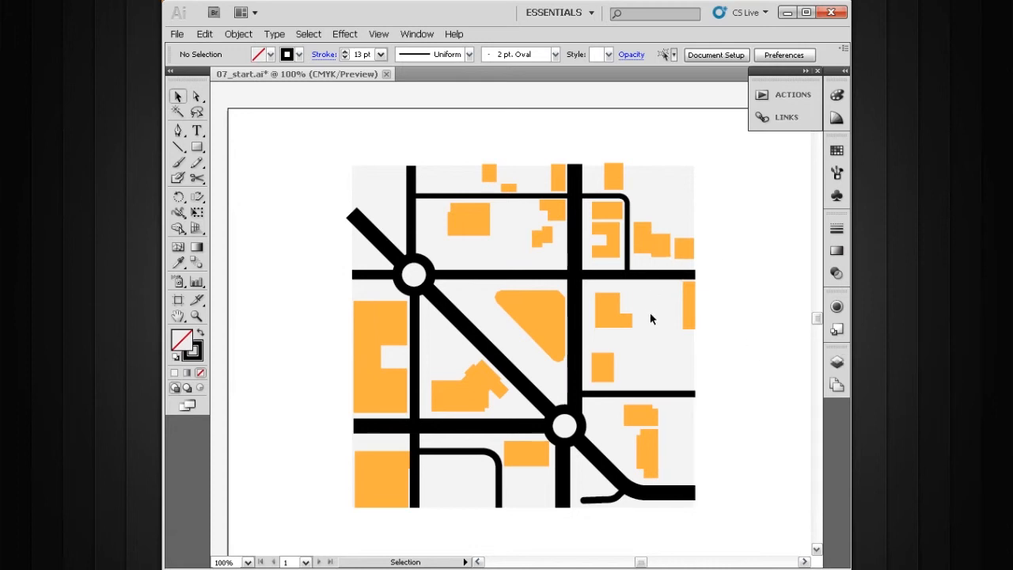
Add the label NW 11TH ST. along the upper horizontal road with the Type on a Path tool.
click(197, 131)
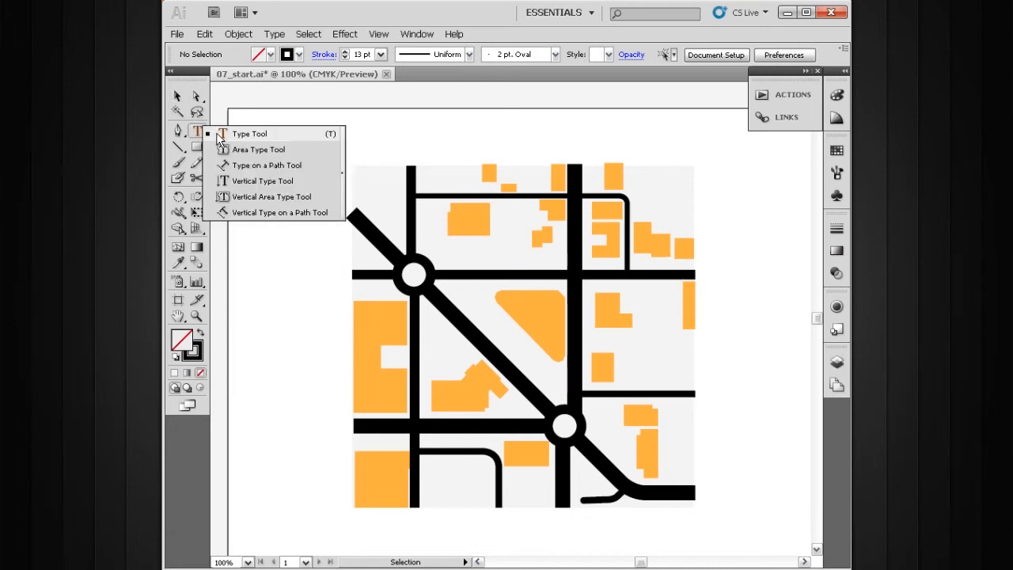
click(295, 166)
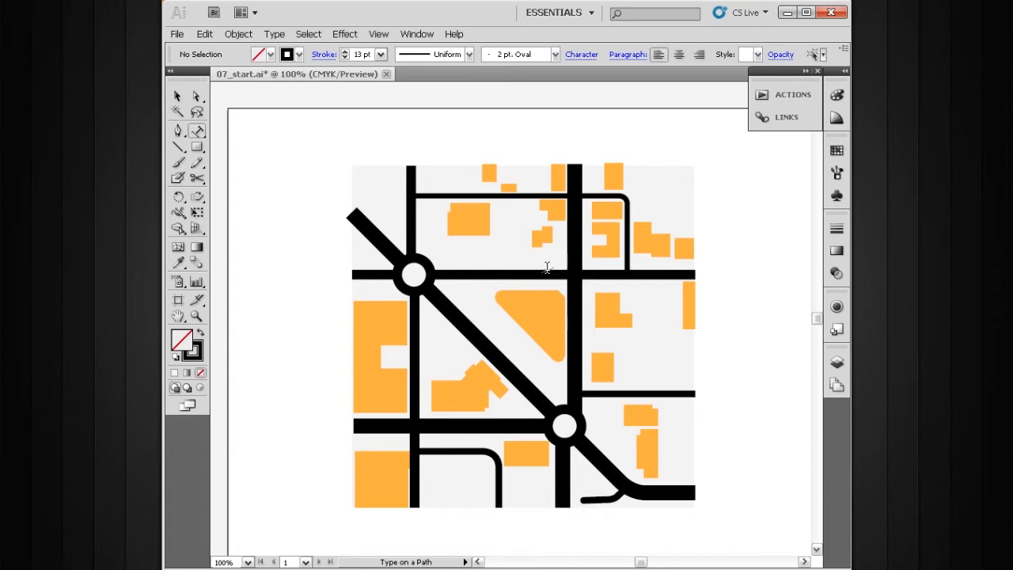
click(501, 273)
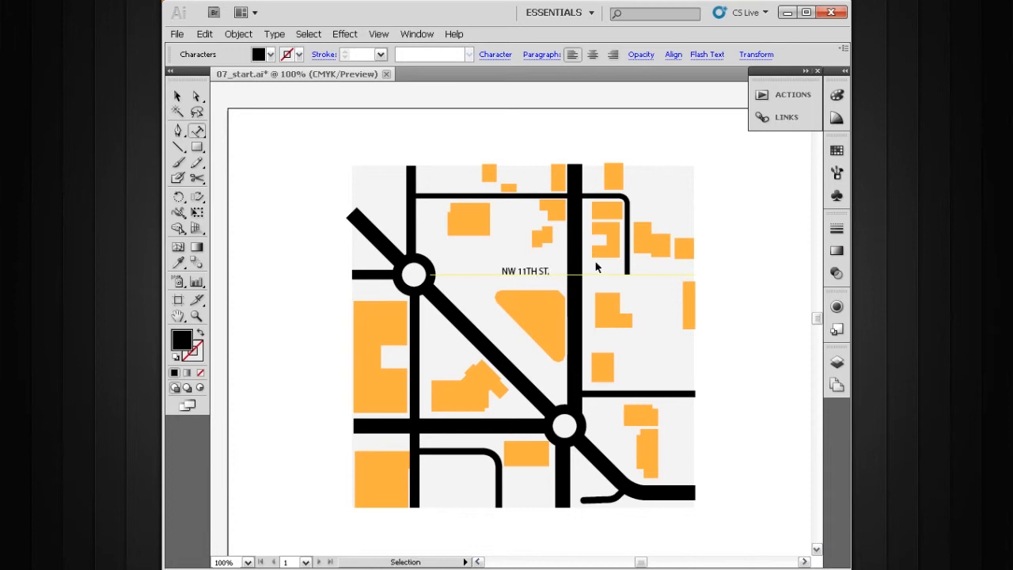
Set the label's font to Myriad Pro Bold Condensed with tracking 3.
key(ctrl+a)
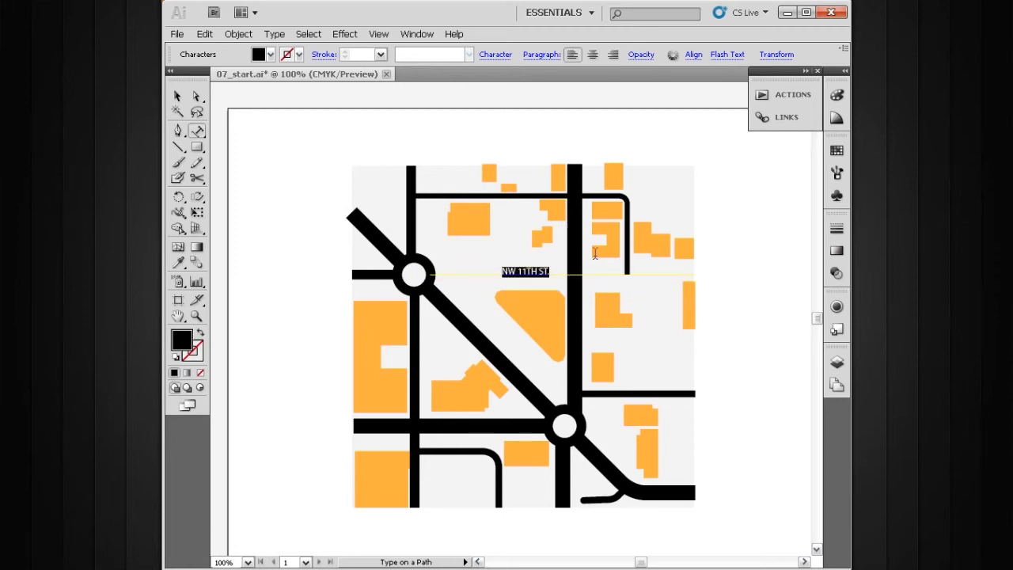
click(497, 56)
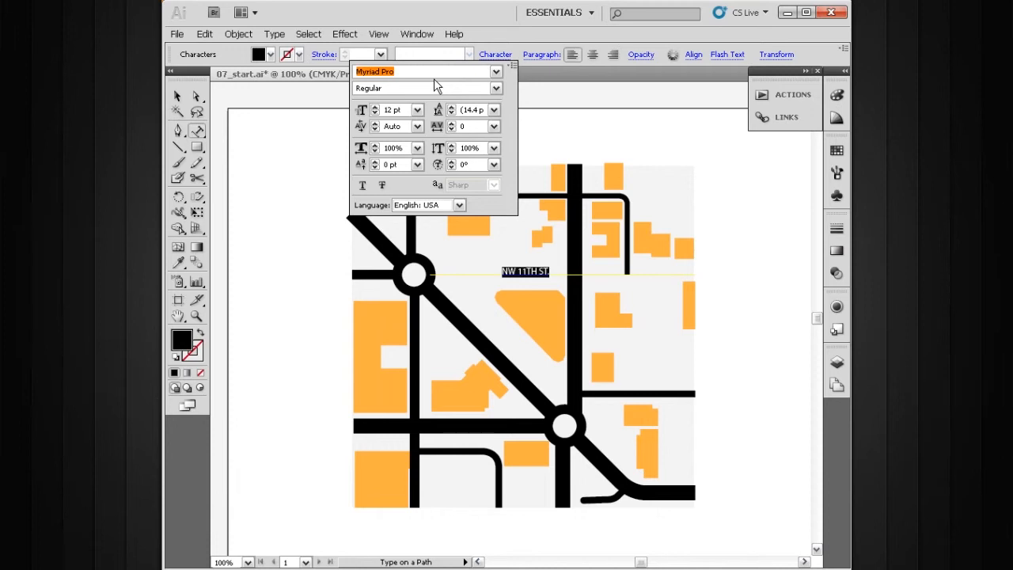
click(496, 87)
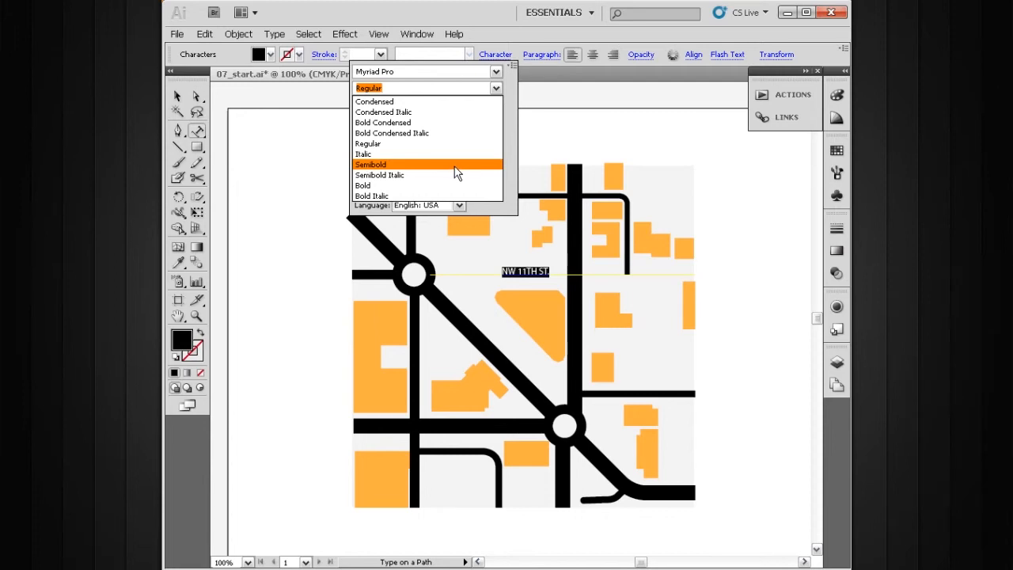
click(415, 123)
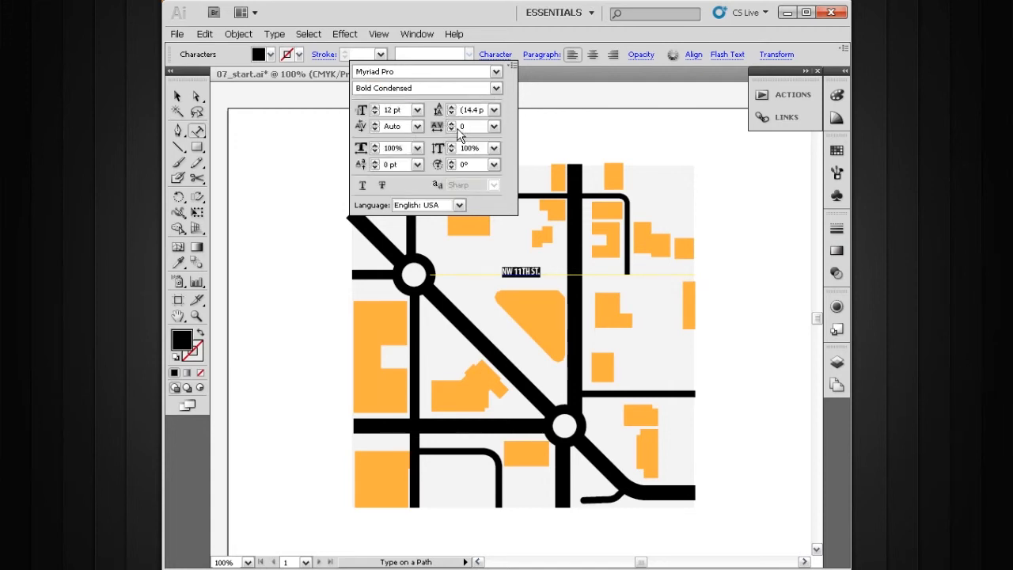
click(459, 127)
text(3)
key(Return)
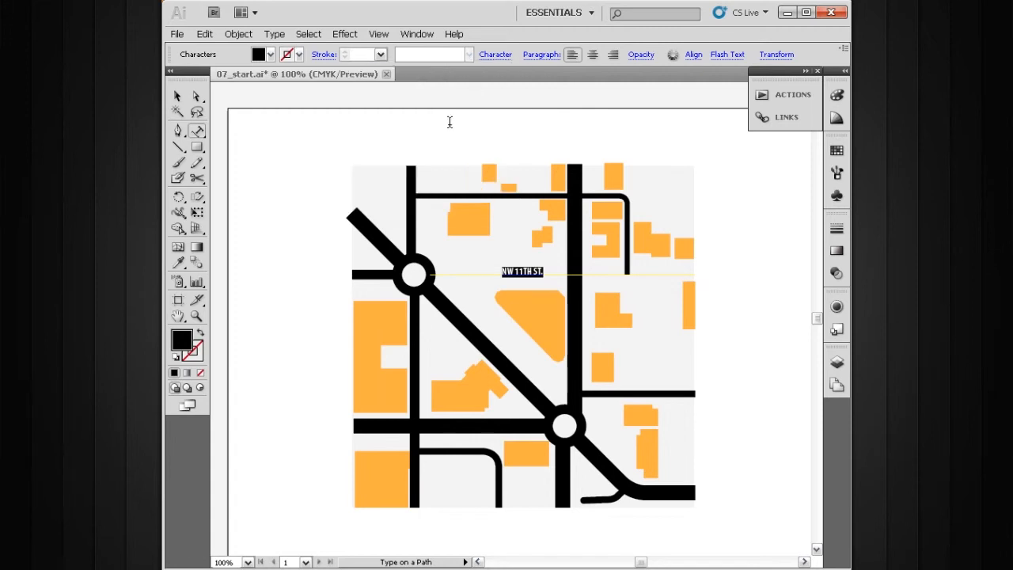
click(496, 56)
click(178, 96)
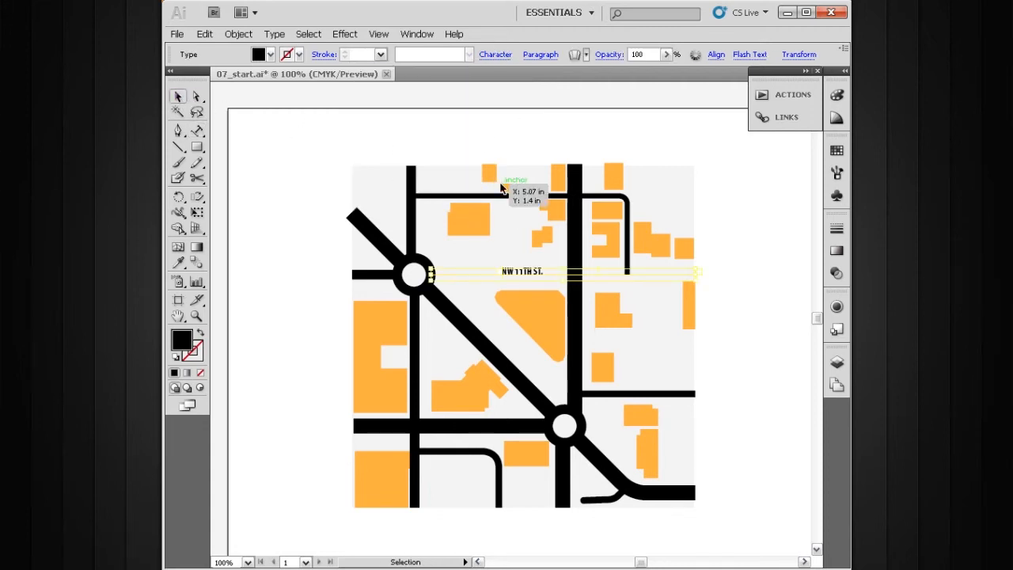
Add the label CLASSEN DR along the diagonal road between the two roundabouts with the Type on a Path tool.
click(569, 136)
drag(608, 250, 567, 224)
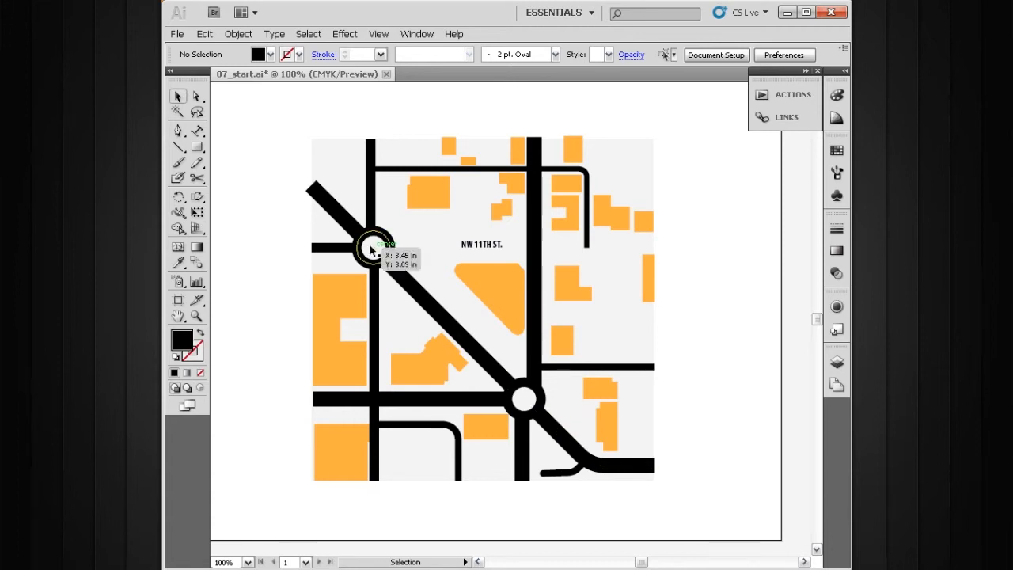
key(z)
drag(670, 174, 305, 412)
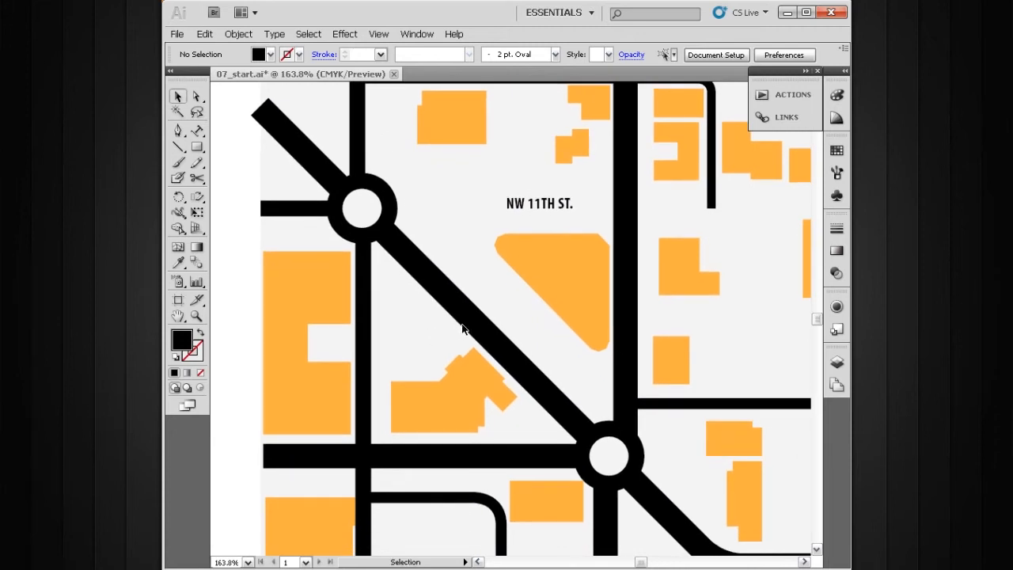
click(207, 131)
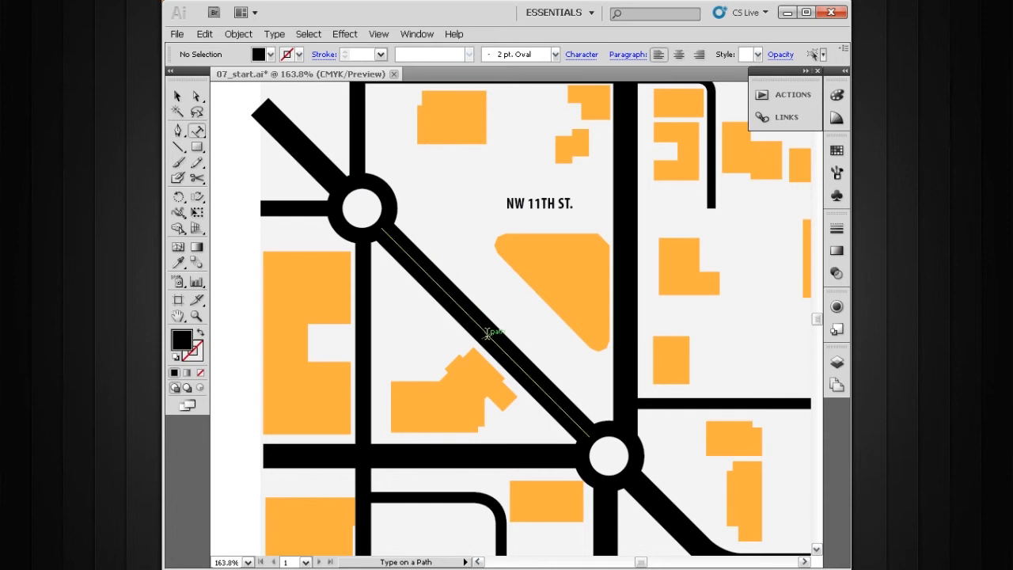
click(445, 288)
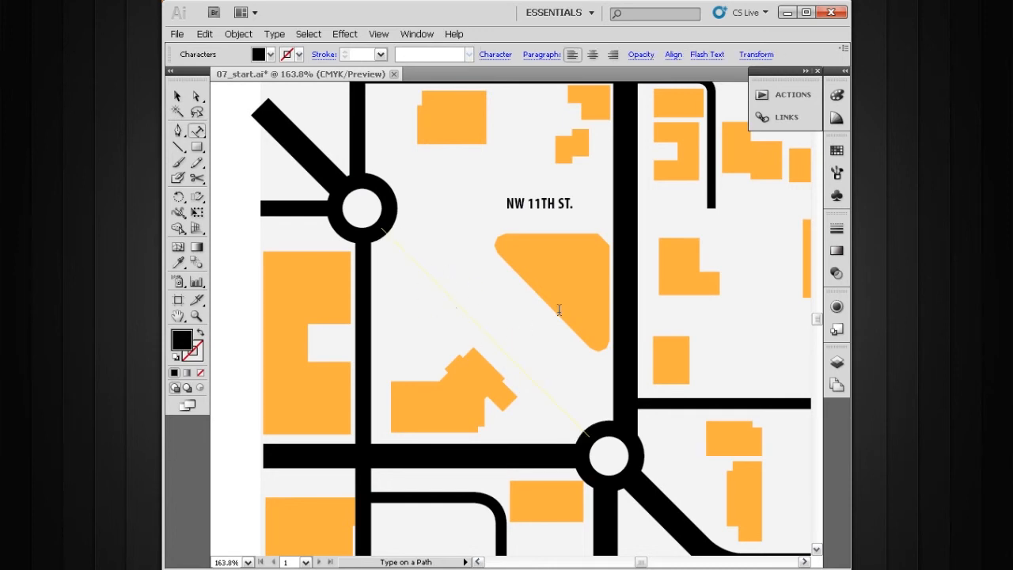
text(CLASSEN DR.)
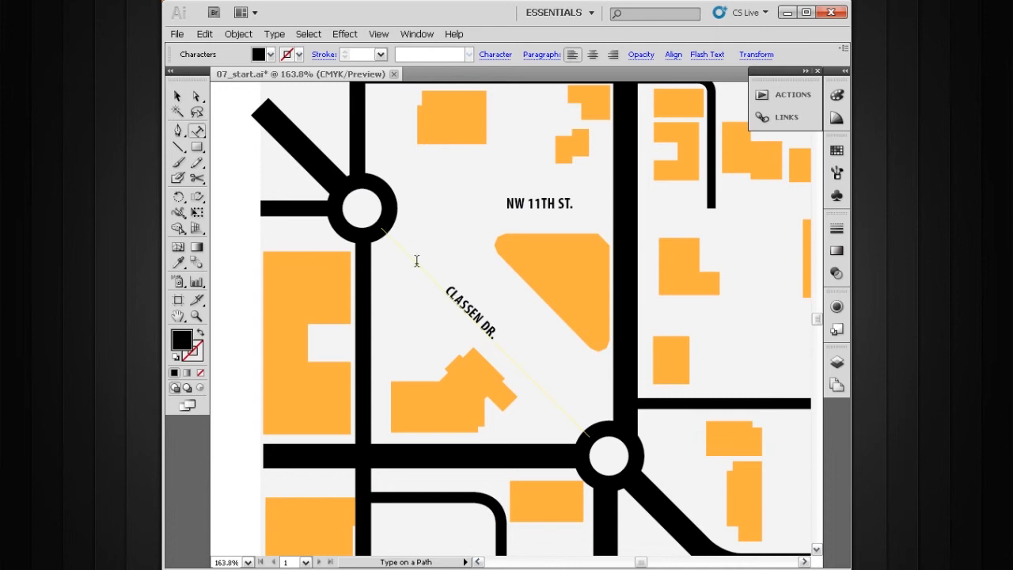
Set the CLASSEN DR. label's baseline shift to -10 pt.
triple_click(469, 306)
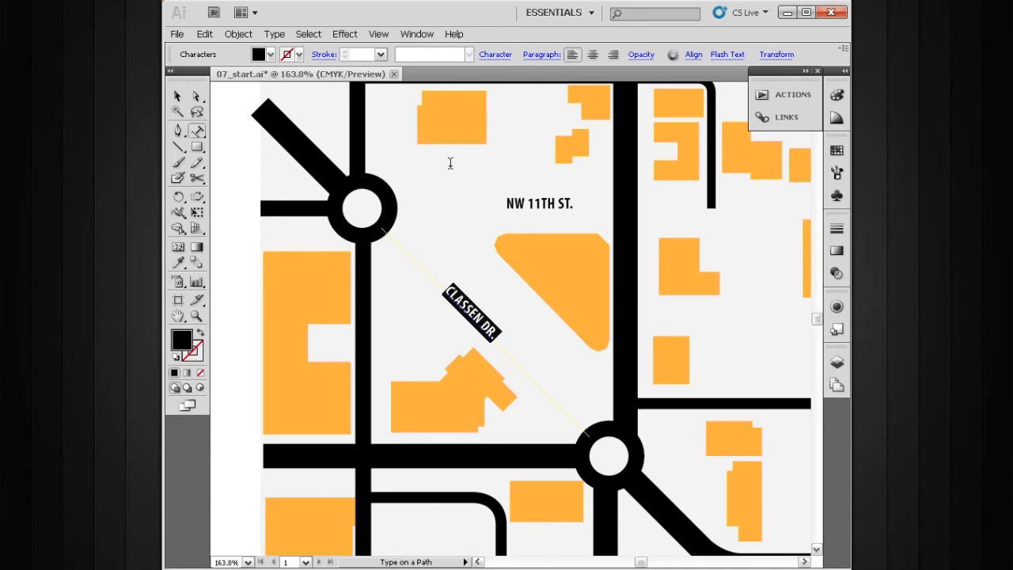
click(494, 56)
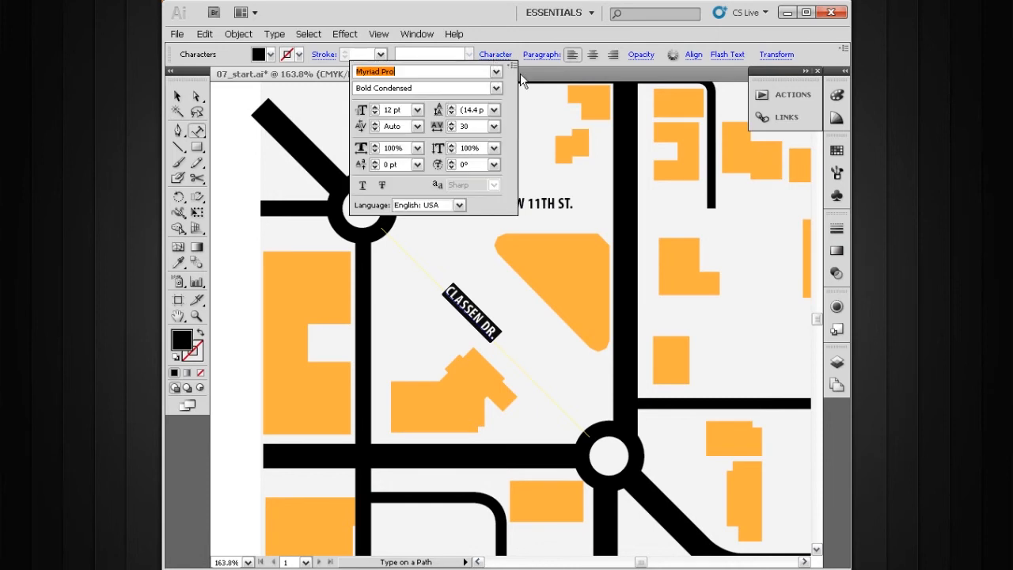
click(374, 168)
click(374, 168)
click(375, 167)
click(374, 168)
click(373, 161)
click(372, 160)
click(373, 160)
click(373, 162)
click(374, 167)
click(374, 168)
click(374, 168)
click(374, 168)
click(374, 168)
click(374, 168)
click(375, 168)
click(374, 168)
click(375, 168)
click(374, 168)
click(374, 168)
click(374, 168)
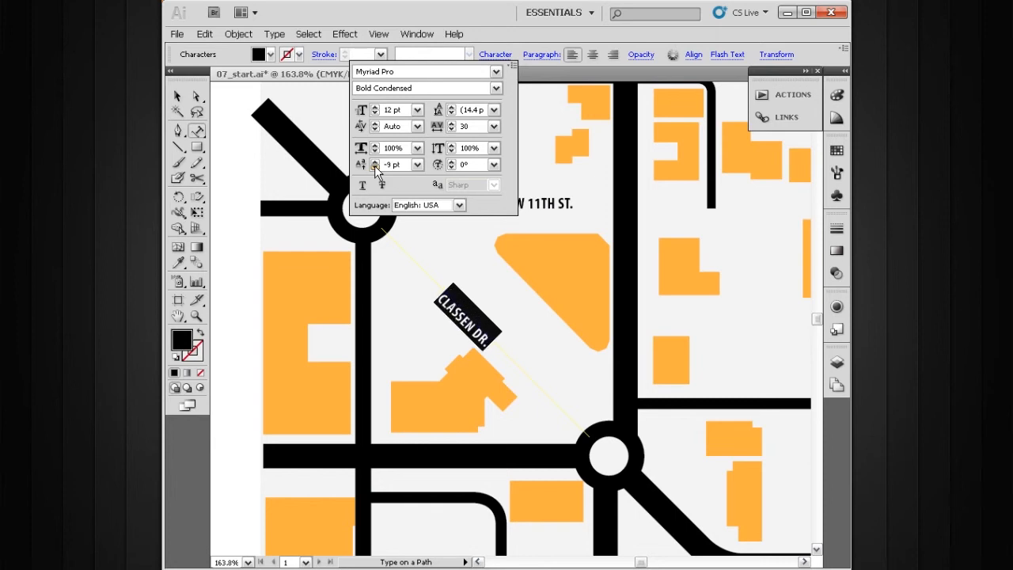
click(374, 167)
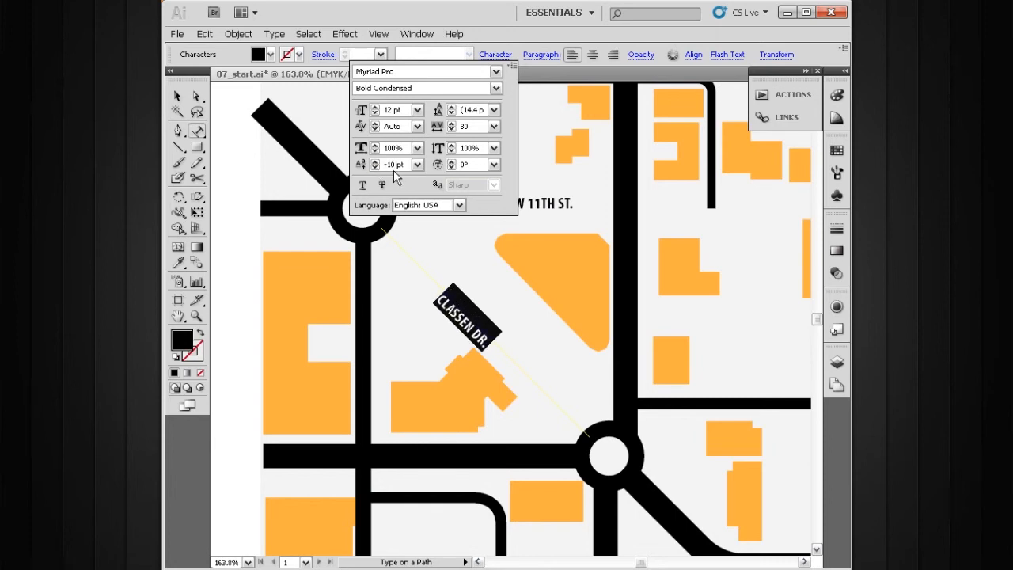
Copy the CLASSEN DR. text and paste it onto the diagonal road northwest of the upper roundabout.
click(178, 101)
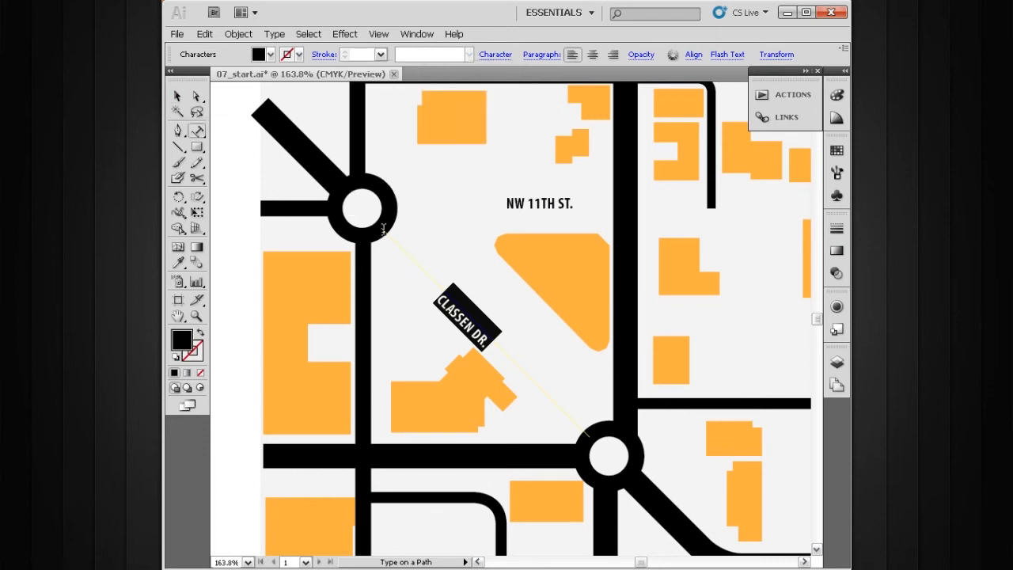
click(177, 96)
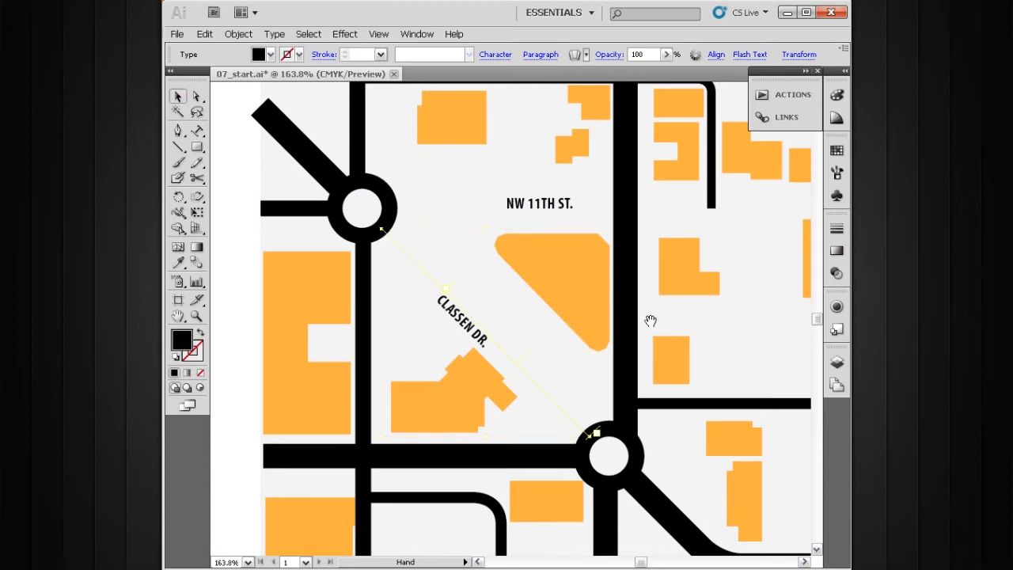
drag(643, 323, 549, 290)
ctrl+alt+click(544, 318)
drag(473, 303, 493, 324)
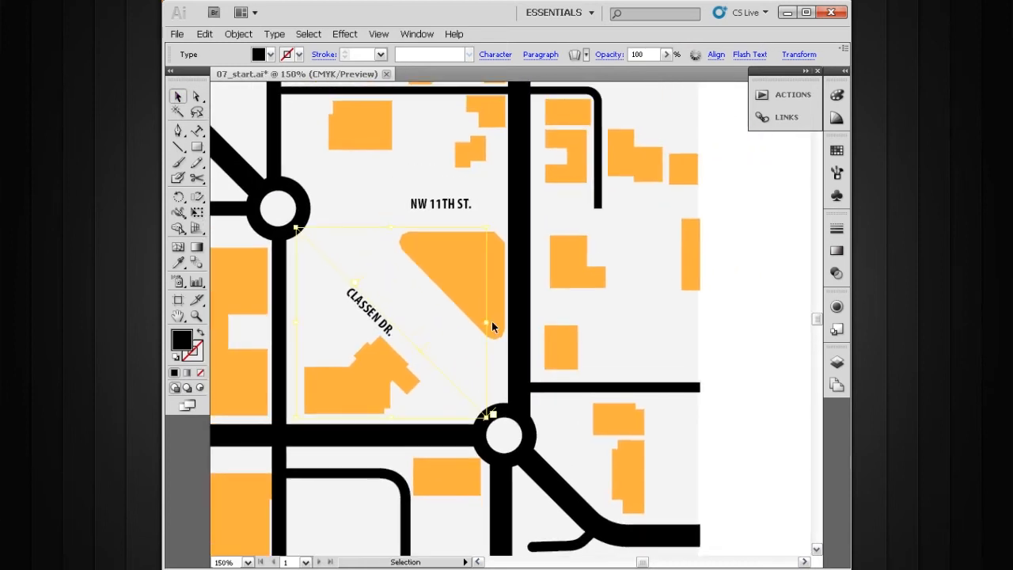
drag(497, 269, 637, 322)
drag(531, 354, 447, 226)
drag(493, 308, 545, 337)
drag(455, 258, 464, 303)
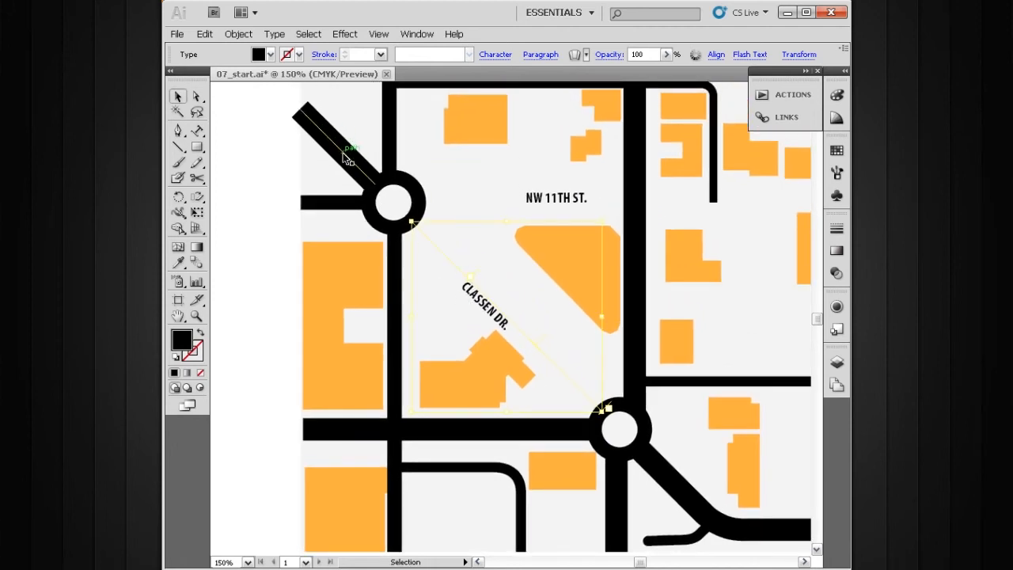
drag(538, 346, 441, 275)
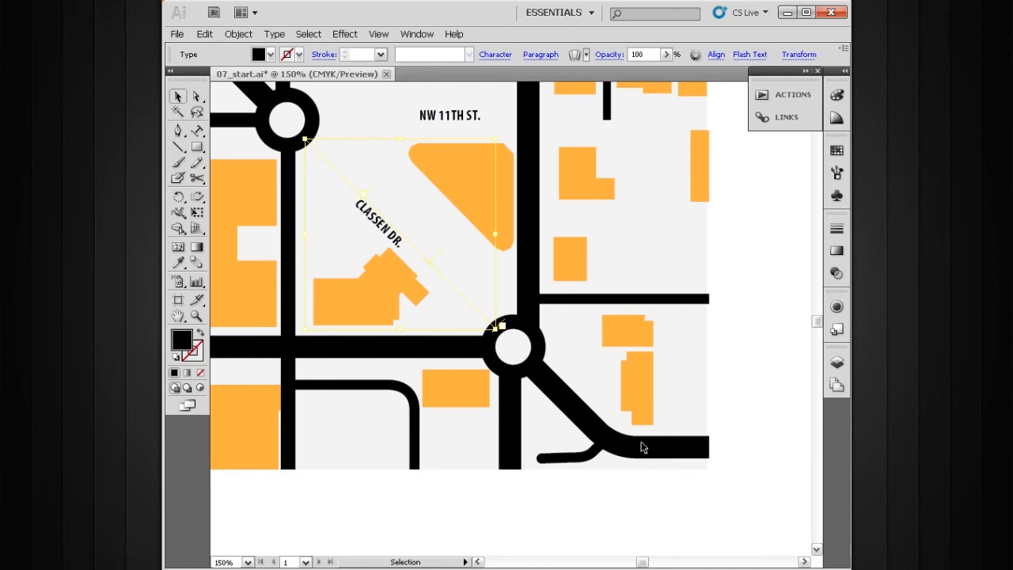
key(space)
drag(367, 235, 498, 349)
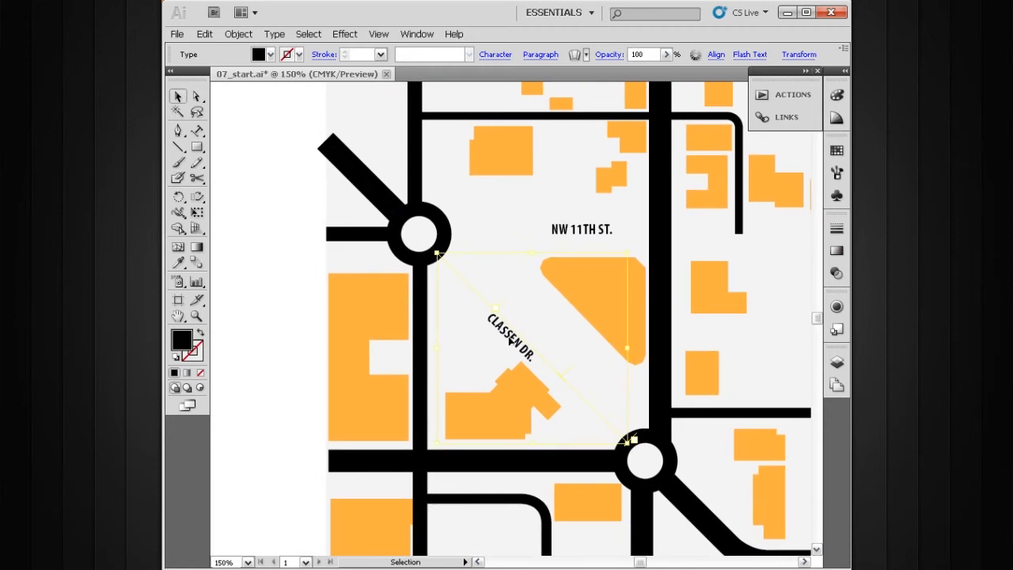
double_click(510, 340)
key(ctrl+a)
key(Escape)
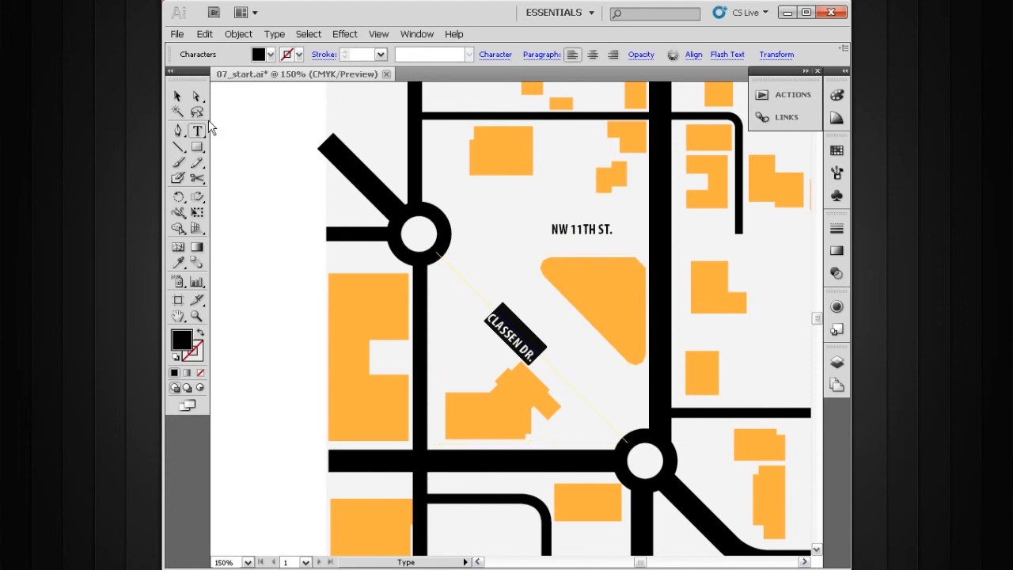
drag(198, 131, 258, 165)
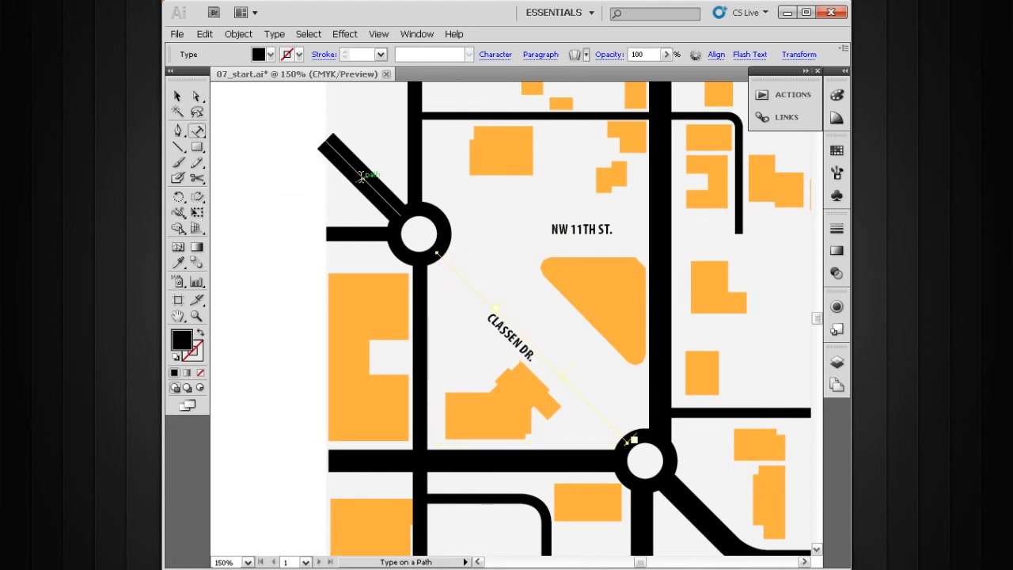
text(CLASSEN)
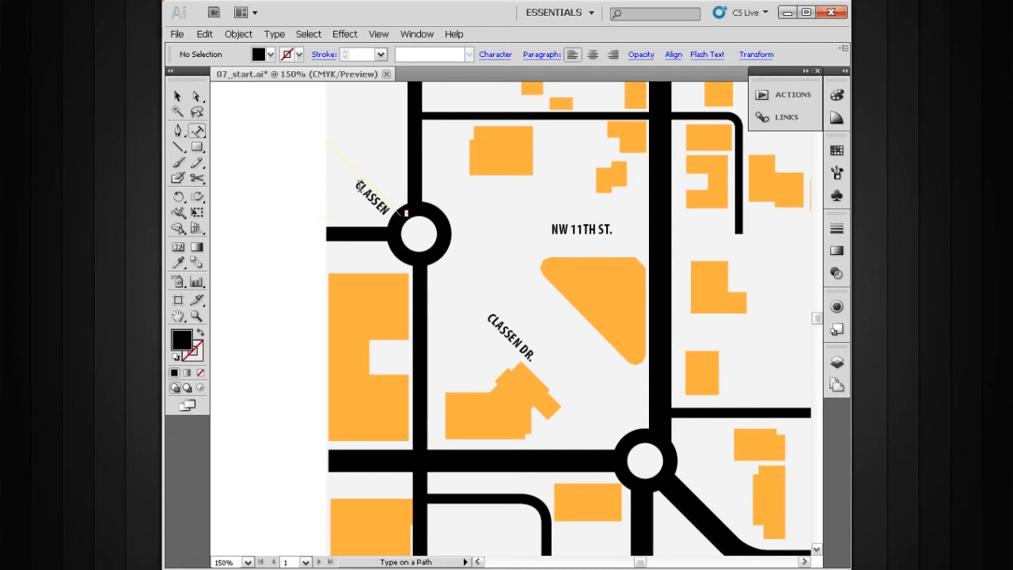
Set the street names layer's color to Violet in its layer options.
click(177, 96)
click(299, 216)
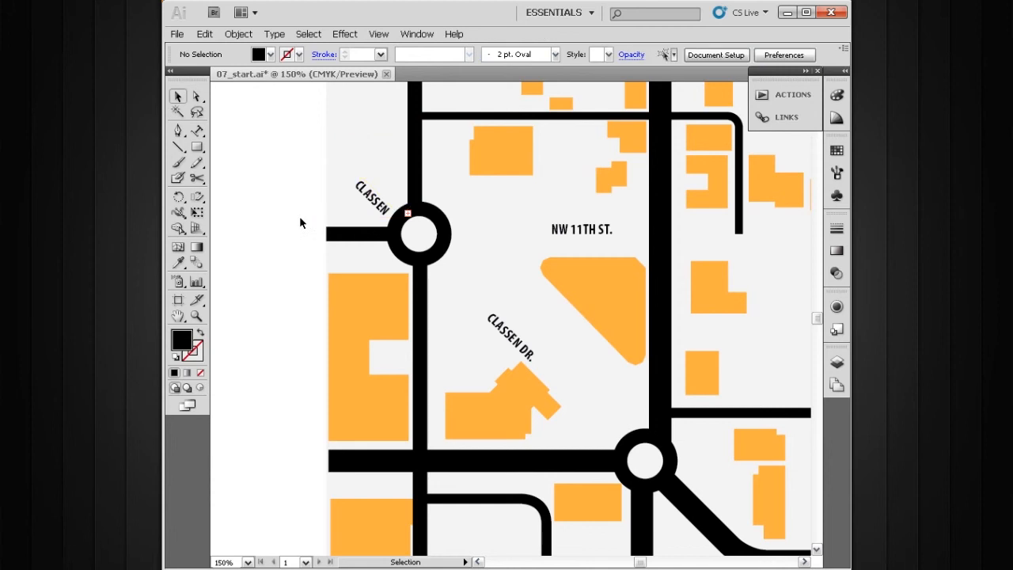
click(836, 362)
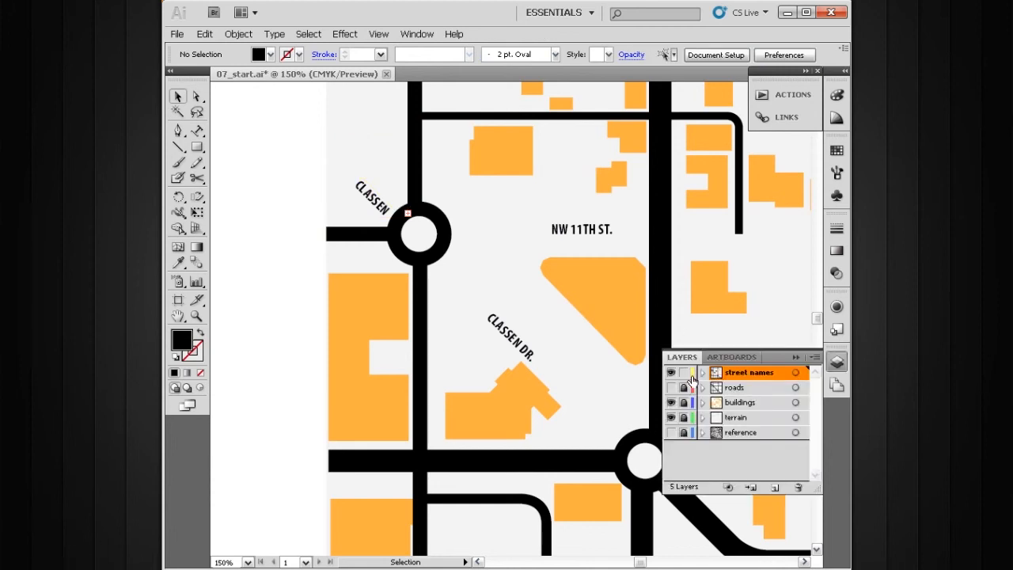
double_click(734, 378)
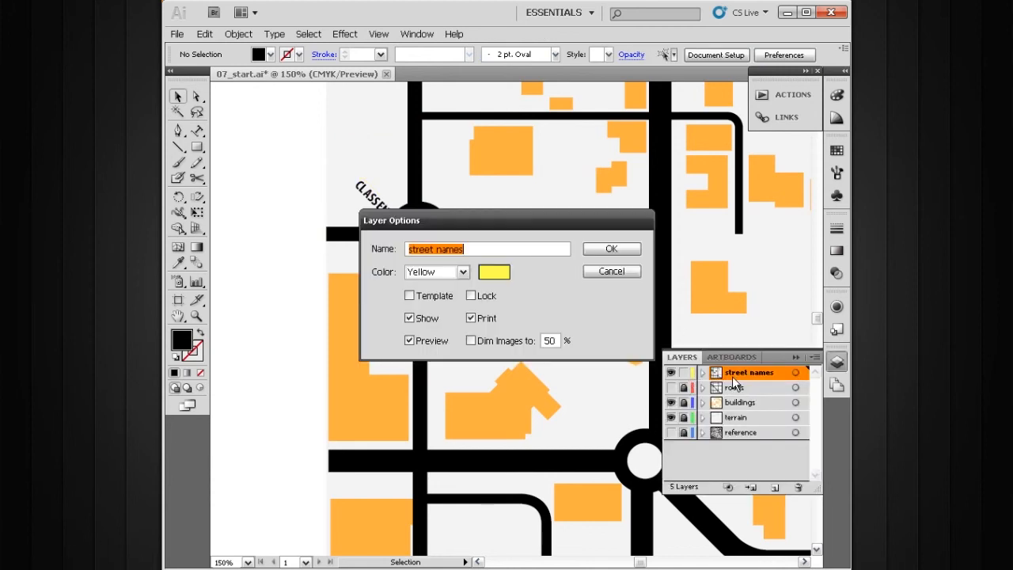
drag(550, 224, 555, 193)
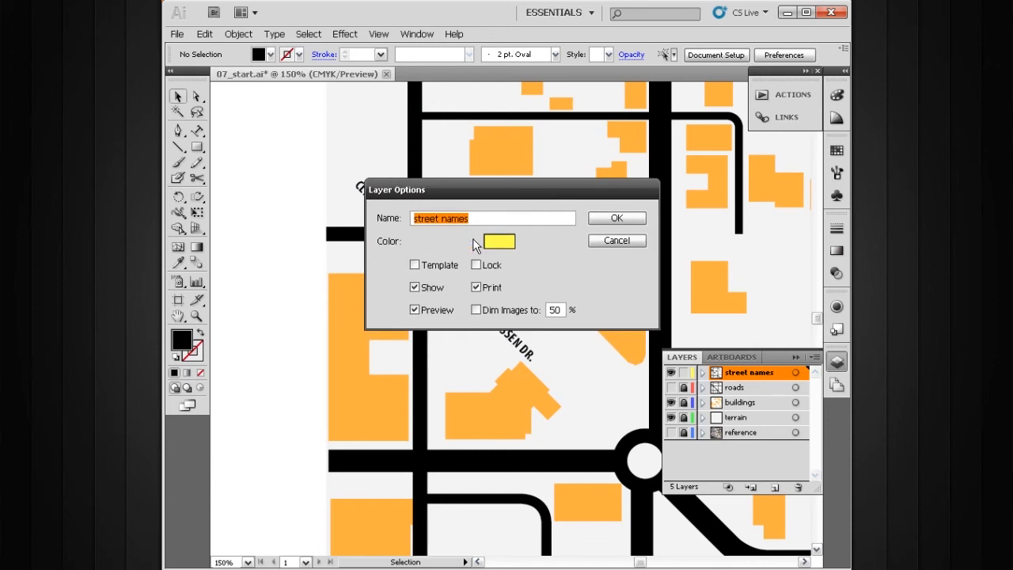
click(468, 241)
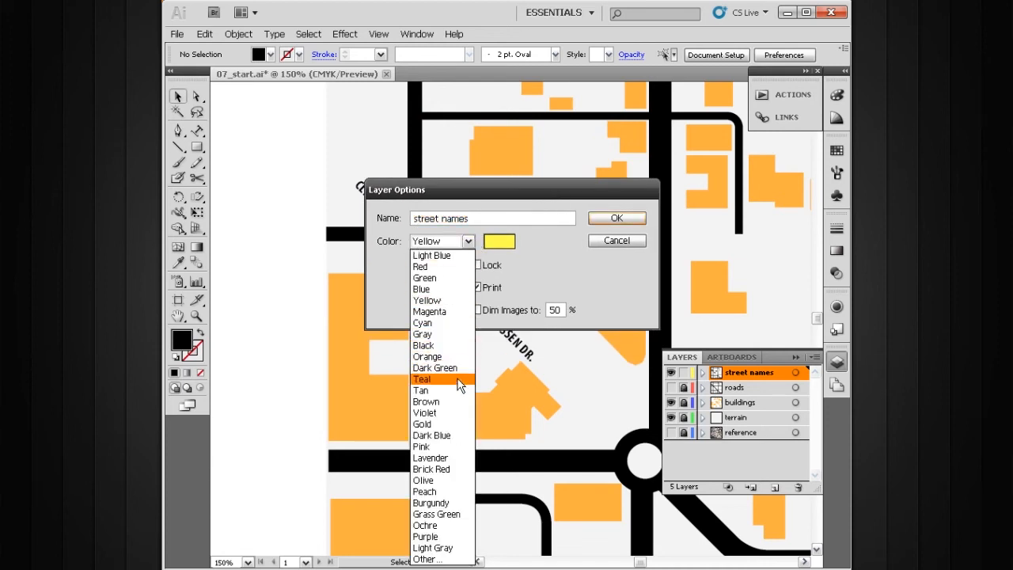
click(456, 413)
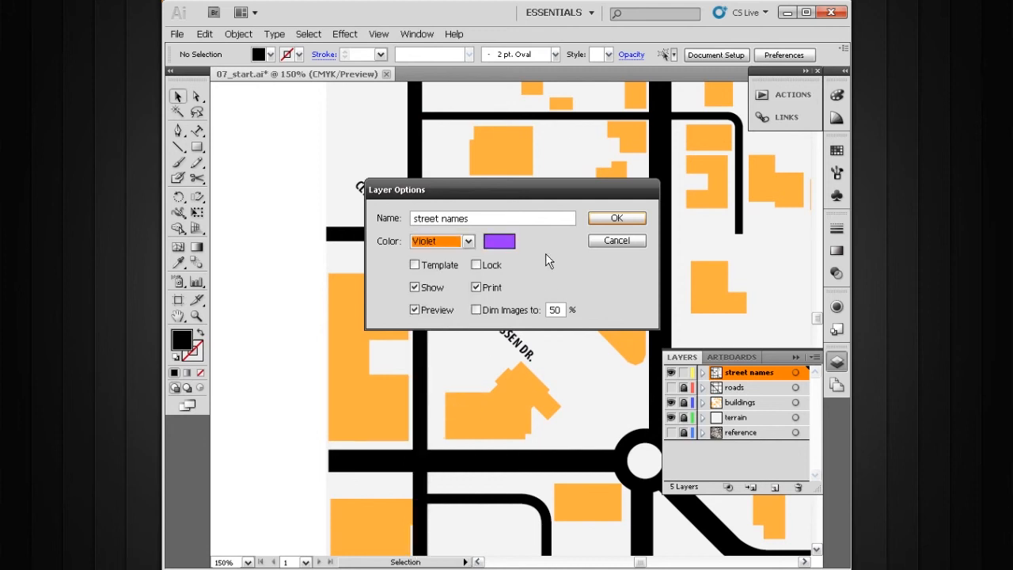
click(614, 220)
Slide the upper-left label's start point back along its path so the full CLASSEN DR. text fits.
click(387, 195)
key(ctrl+space)
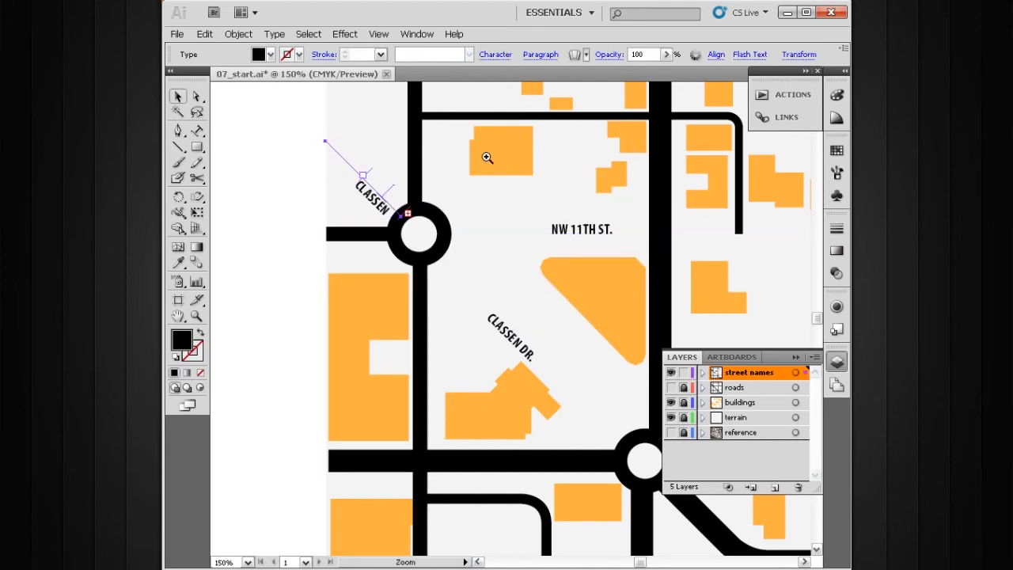
drag(486, 157, 314, 292)
key(space)
drag(487, 341, 517, 401)
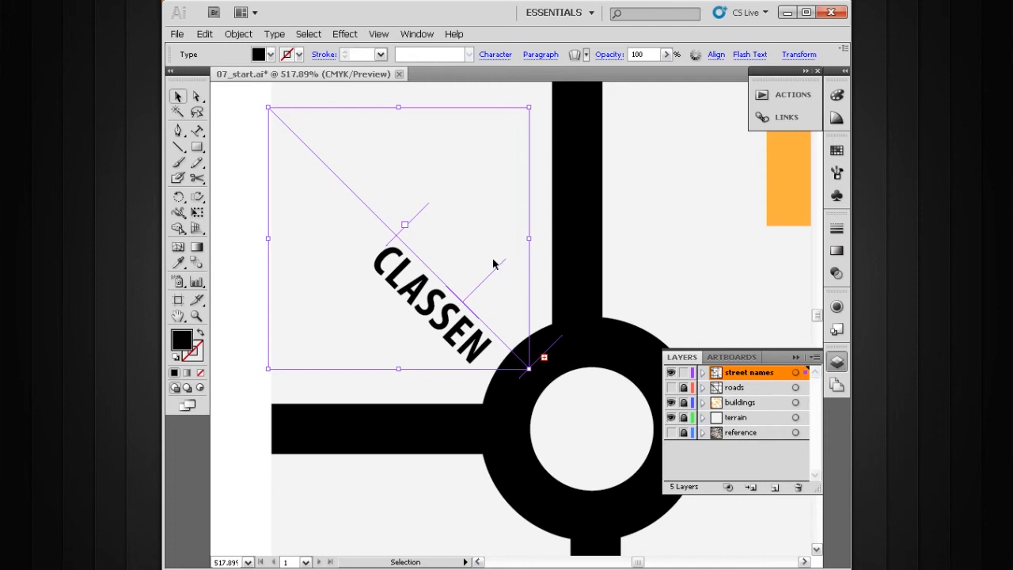
ctrl+alt+click(473, 275)
ctrl+alt+click(472, 275)
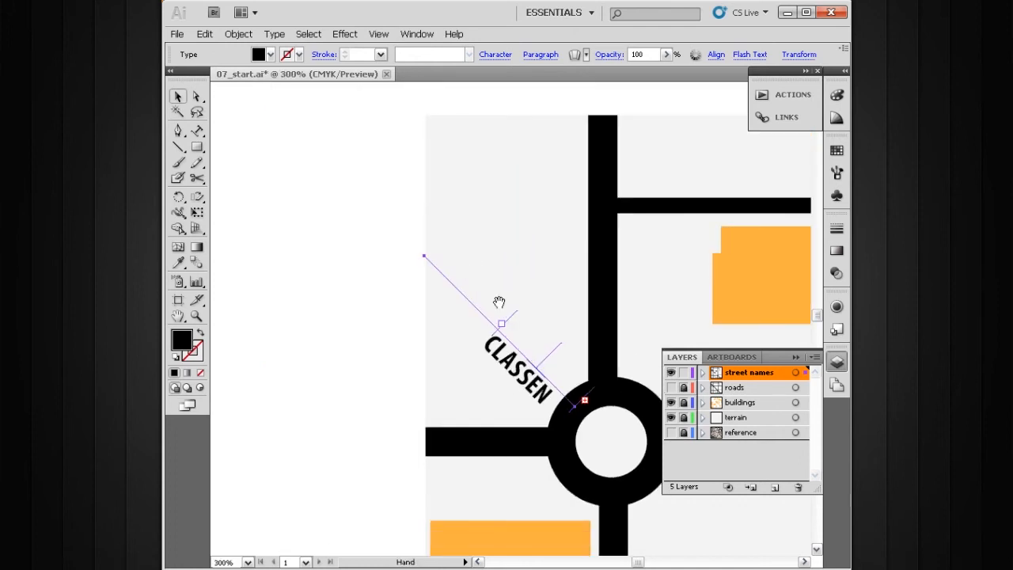
drag(510, 312, 489, 297)
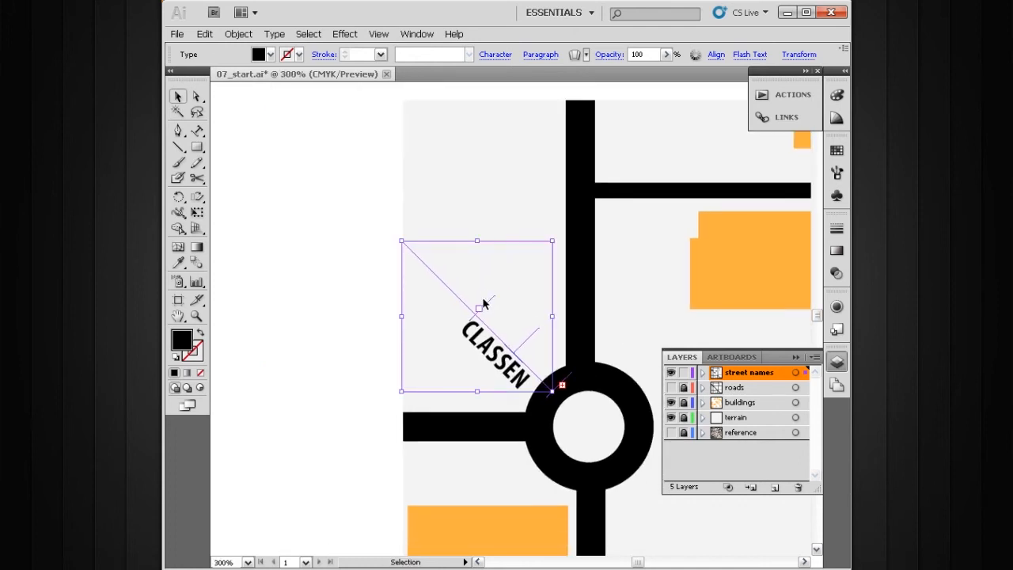
drag(488, 303, 407, 232)
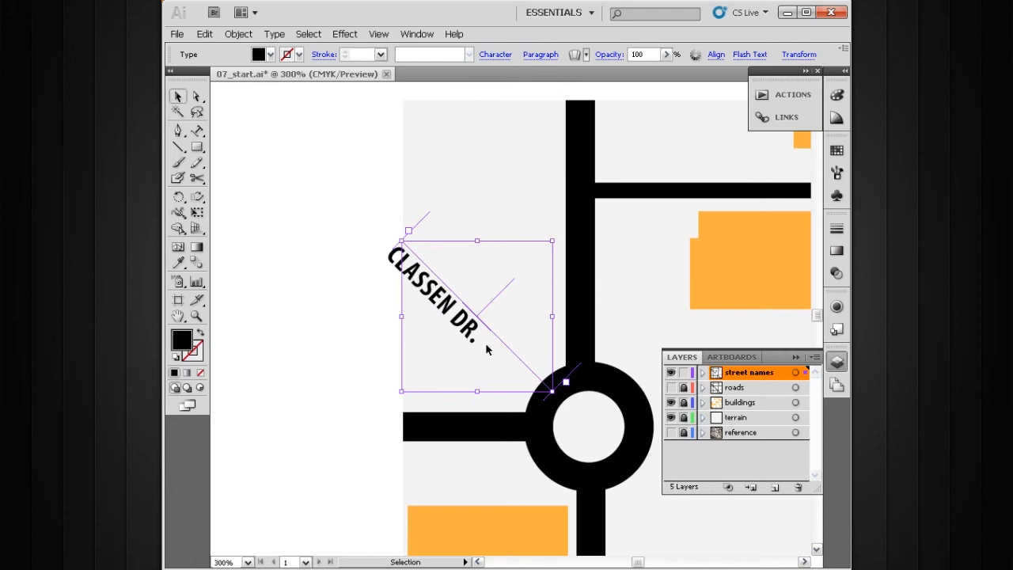
Center-align the text of the upper-left CLASSEN DR. label.
double_click(445, 303)
key(ctrl+a)
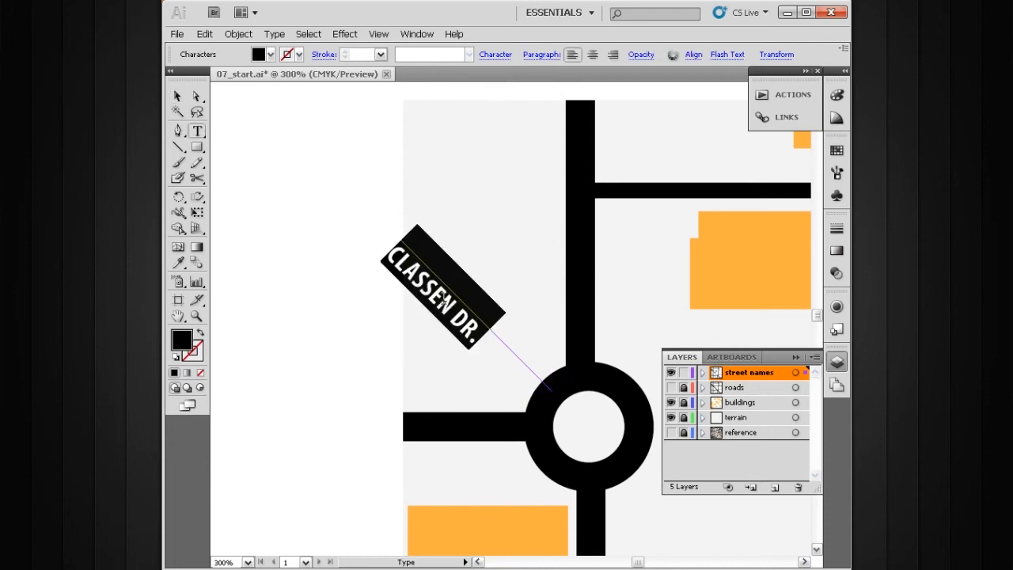
click(590, 57)
click(178, 96)
drag(522, 326, 493, 316)
ctrl+alt+click(545, 345)
ctrl+alt+click(546, 346)
ctrl+alt+click(545, 346)
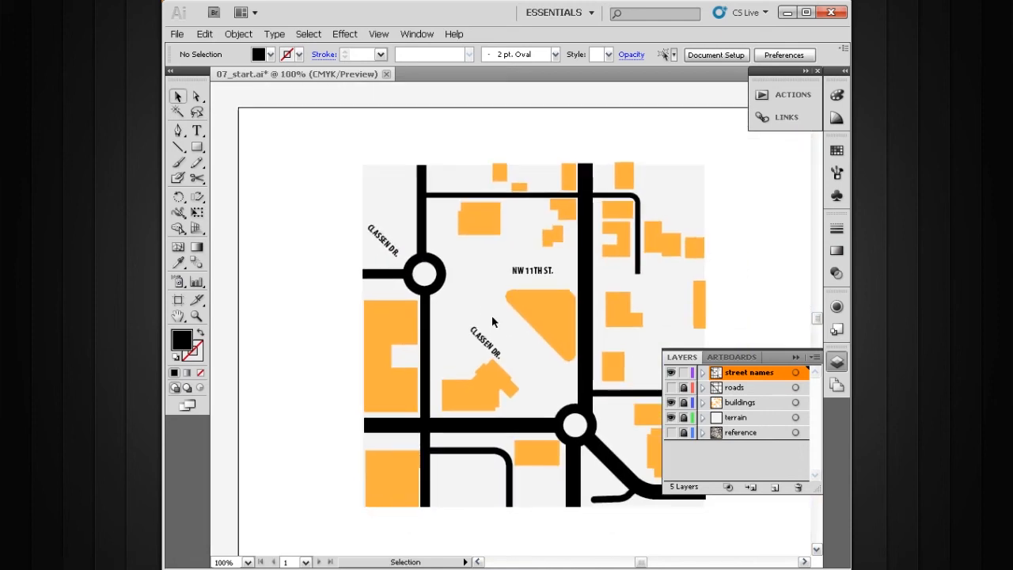
drag(504, 242, 484, 246)
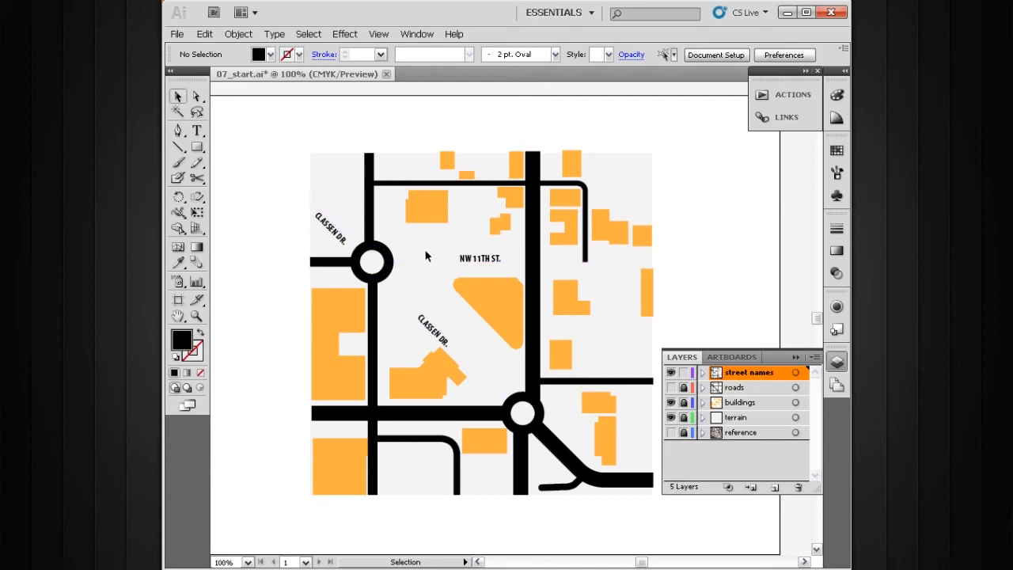
Set the upper-left label's baseline shift to 0 pt.
triple_click(341, 241)
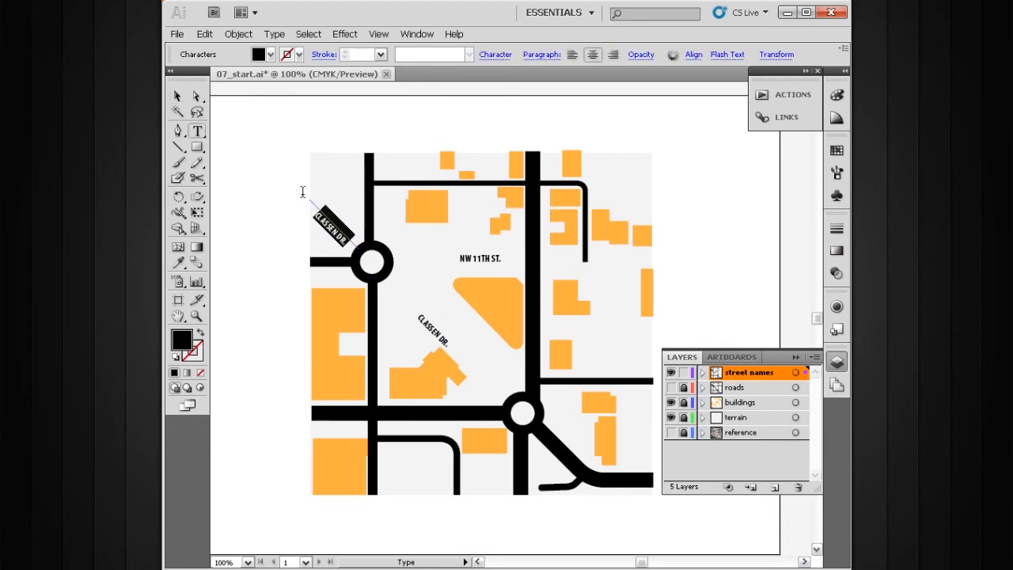
click(498, 61)
drag(405, 165, 362, 166)
text(0)
key(Return)
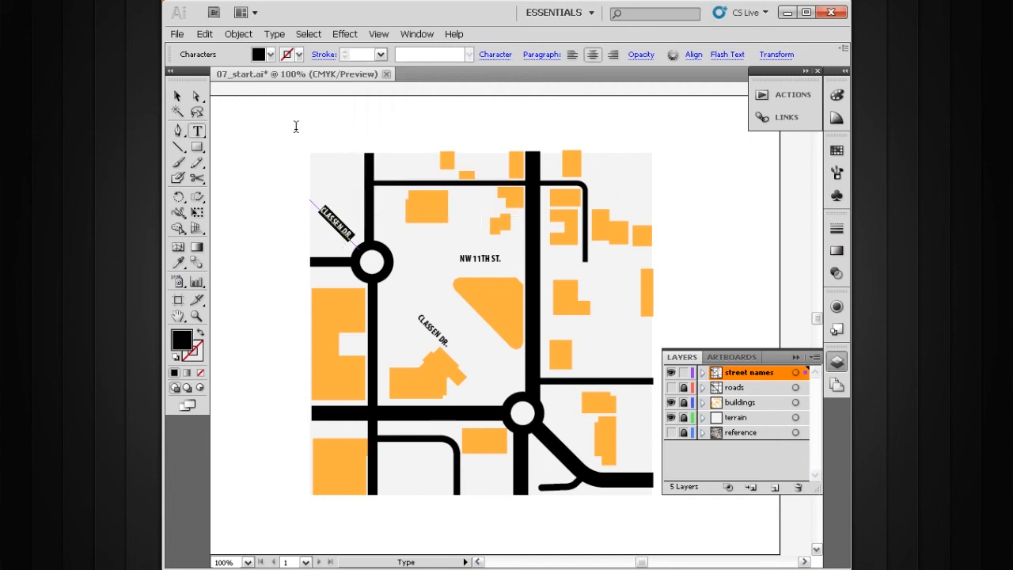
click(178, 97)
click(228, 123)
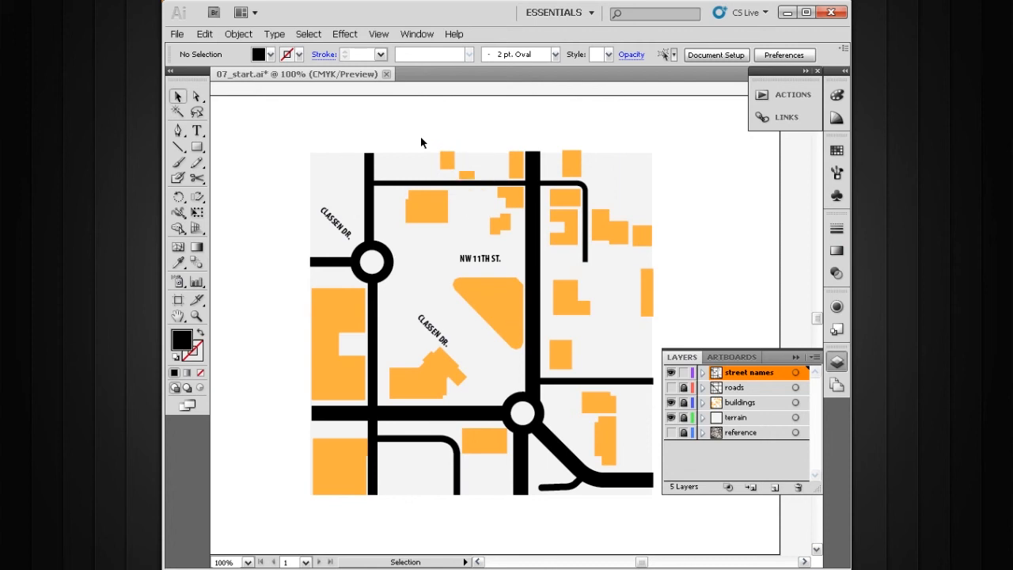
Open the Character Styles panel and enlarge it so its style list has more room.
click(416, 34)
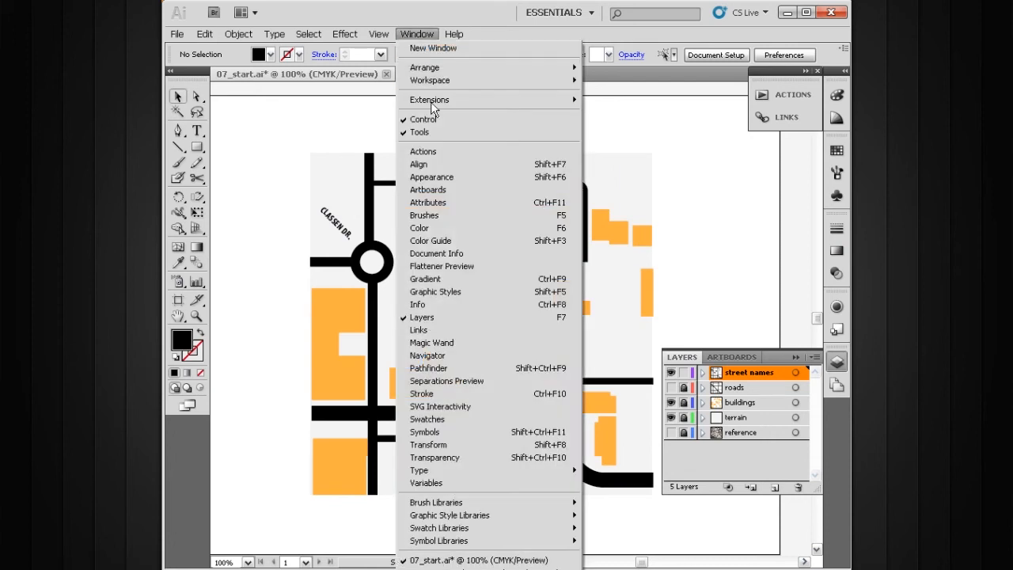
mouse_move(477, 470)
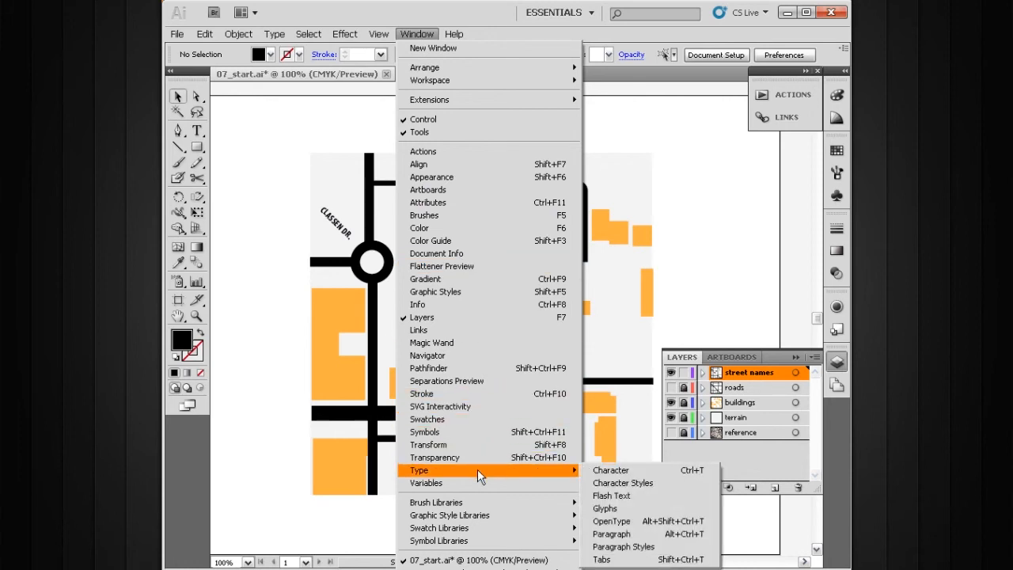
click(622, 484)
drag(601, 211, 677, 140)
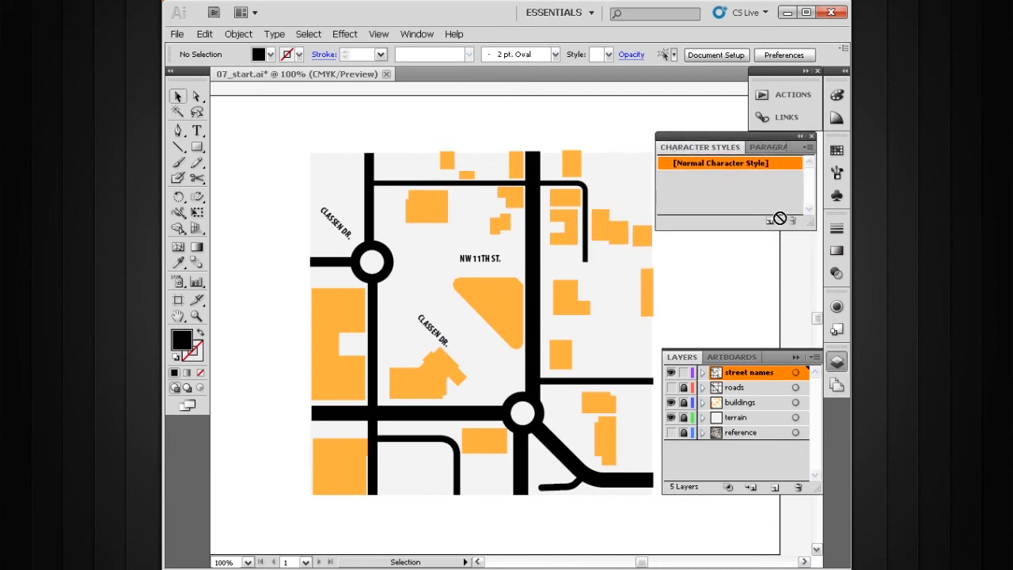
drag(802, 223, 802, 273)
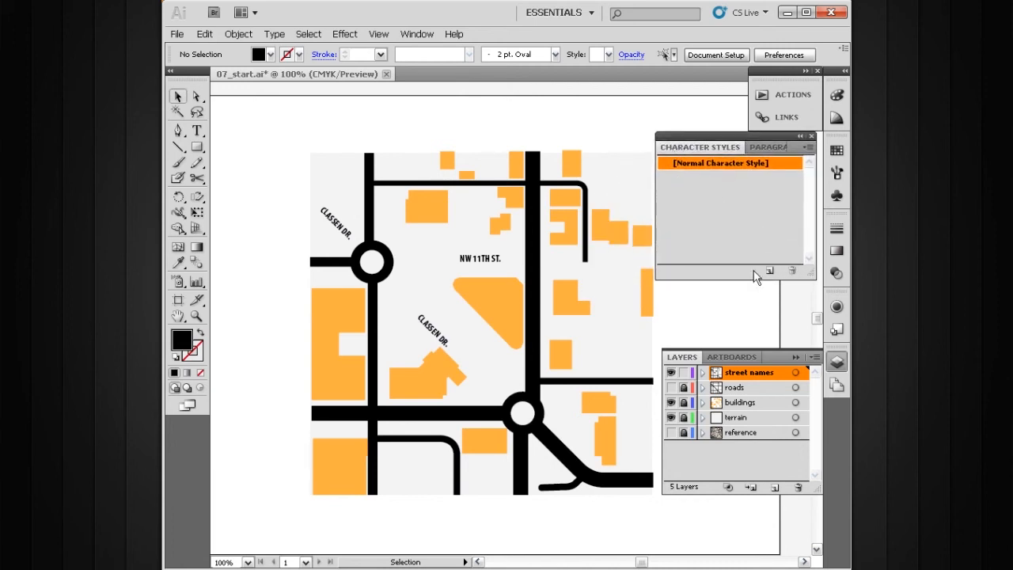
Select the upper-left CLASSEN DR. label's text and create a new character style from it.
key(ctrl+space)
drag(554, 168, 327, 346)
key(space)
drag(291, 302, 423, 318)
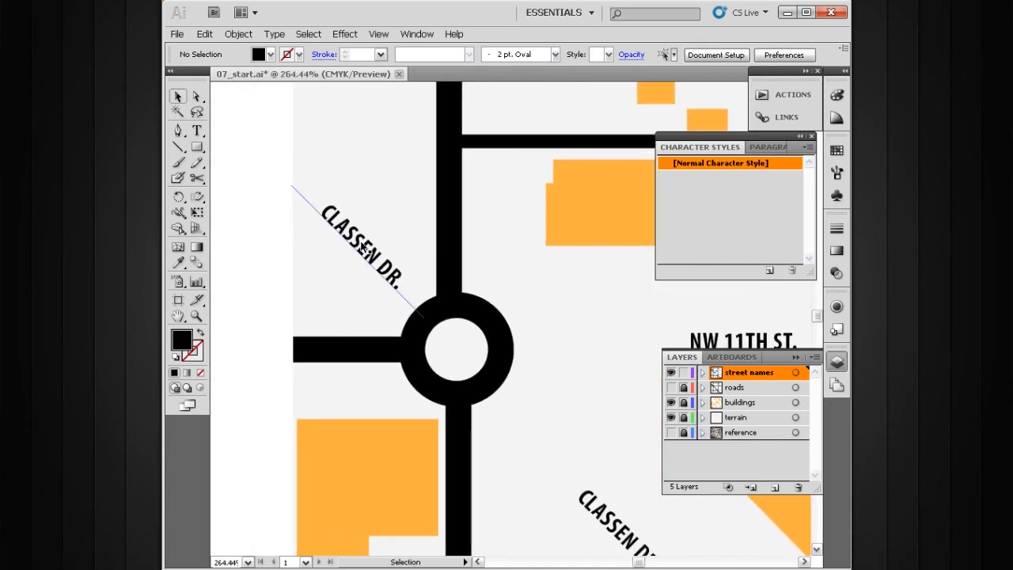
triple_click(368, 251)
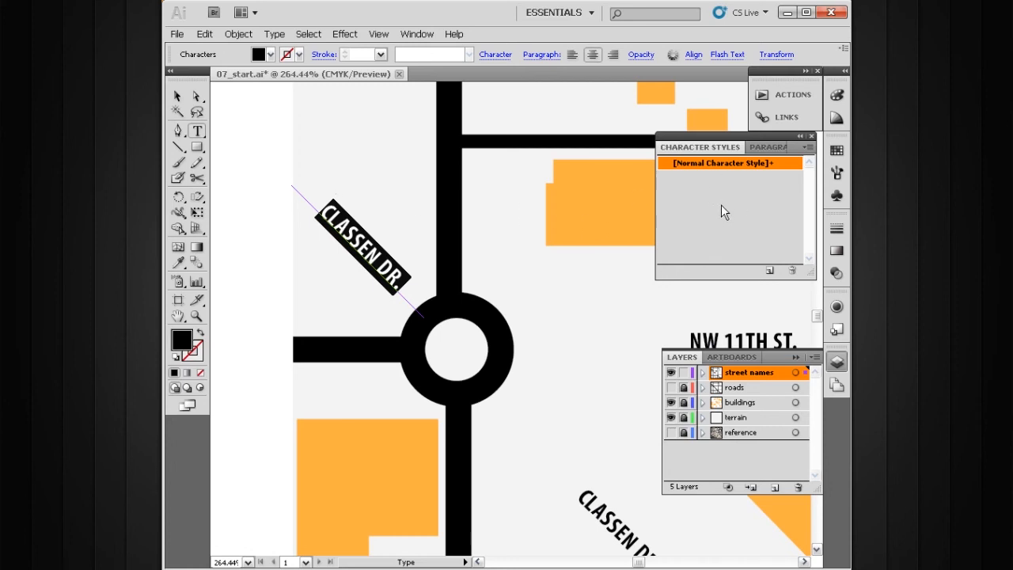
click(766, 271)
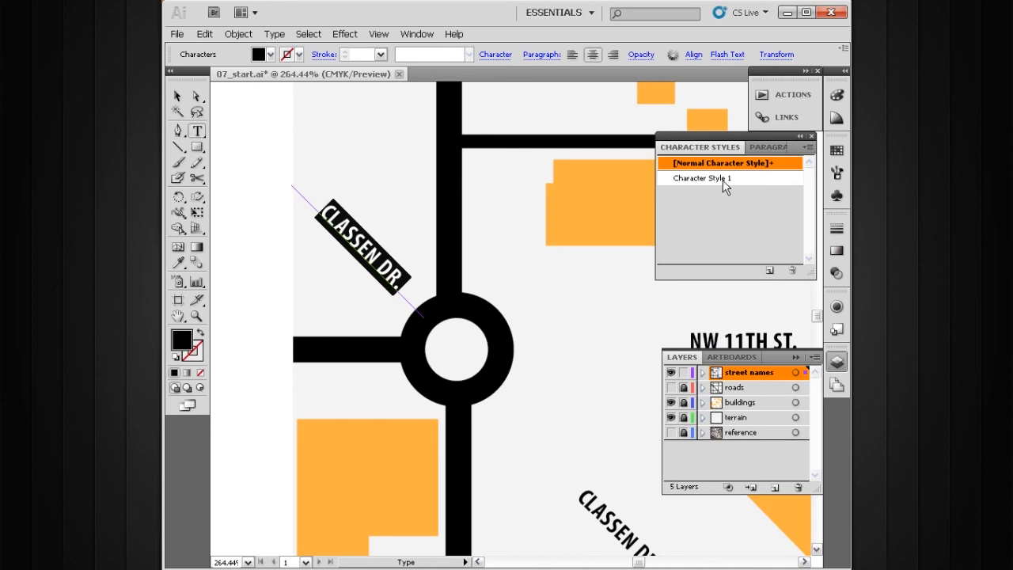
Open the options of Character Style 1 and rename it street names.
click(178, 96)
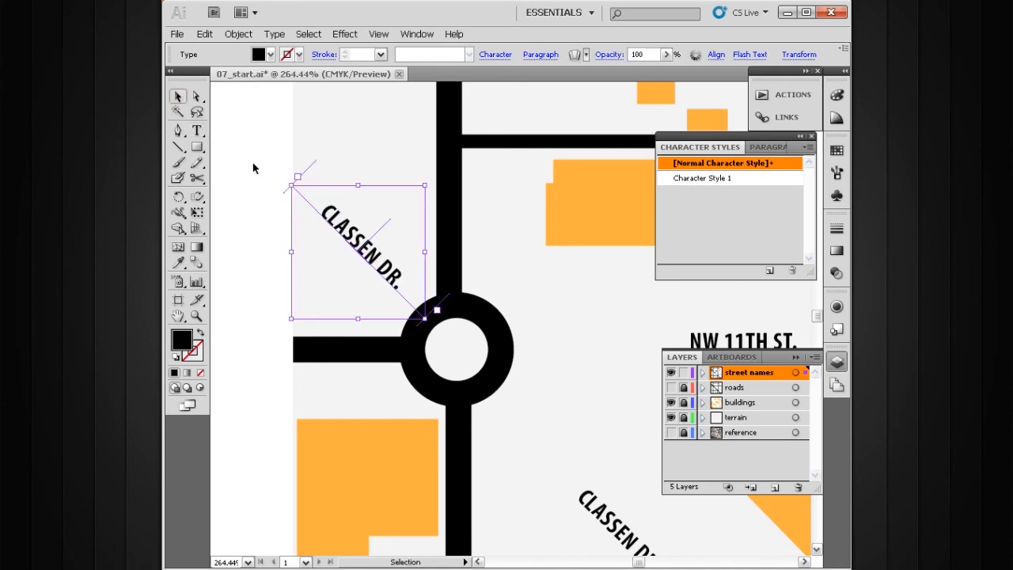
click(287, 193)
drag(420, 246, 450, 217)
ctrl+alt+click(506, 282)
ctrl+alt+click(506, 283)
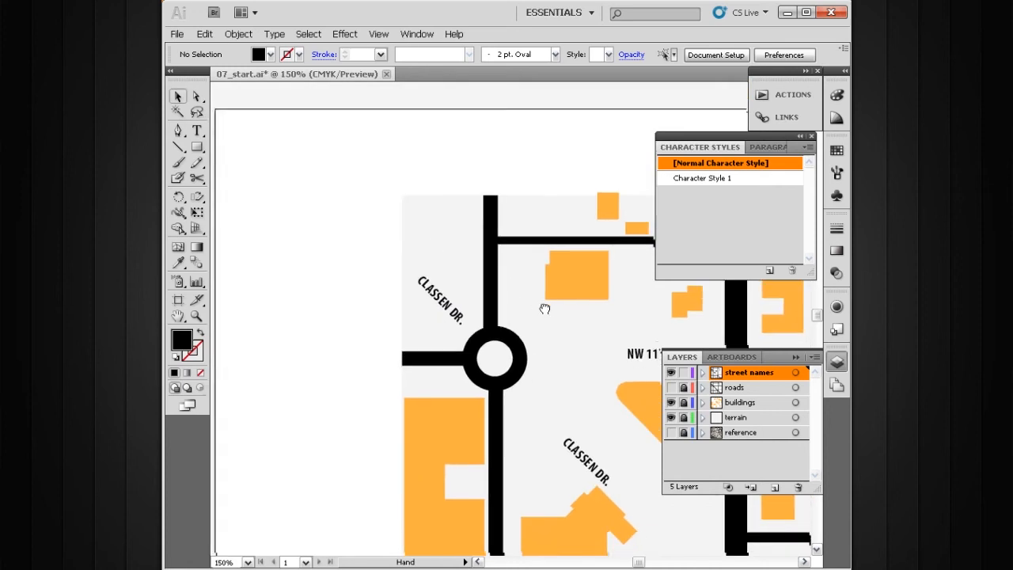
drag(547, 309, 470, 225)
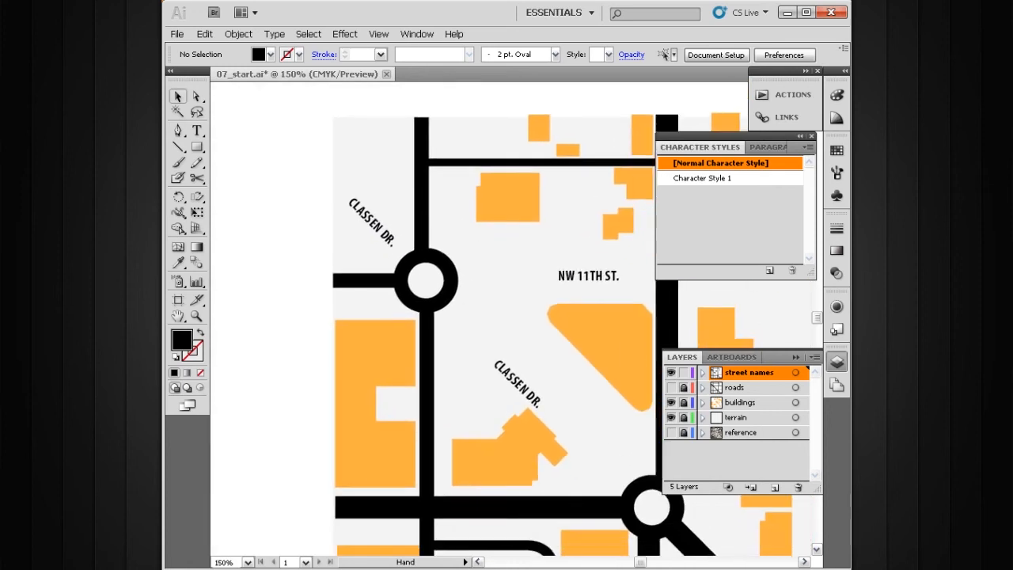
click(701, 181)
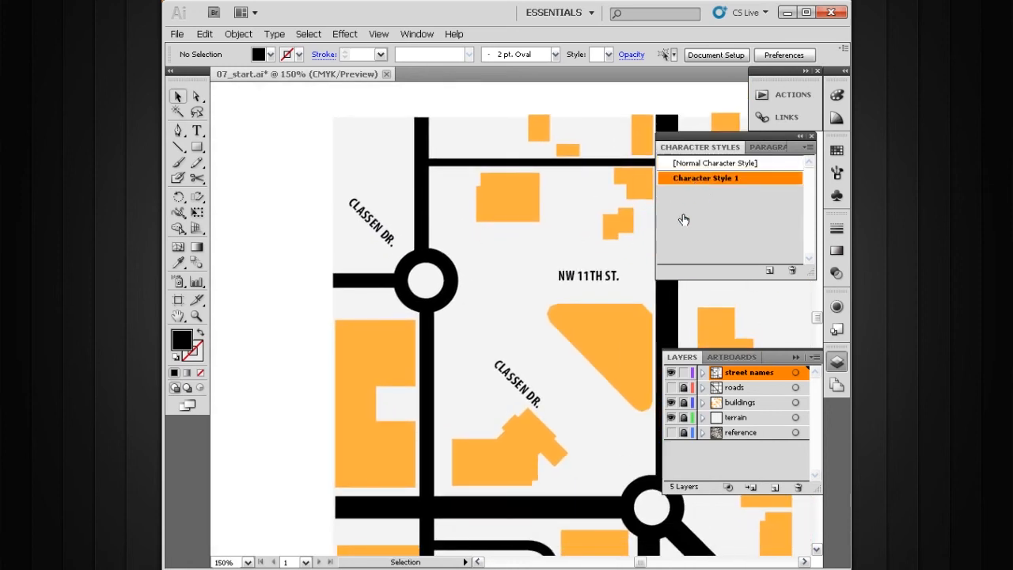
mouse_move(614, 168)
mouse_down()
mouse_move(628, 174)
mouse_move(631, 197)
mouse_move(617, 185)
mouse_up()
drag(475, 178, 485, 193)
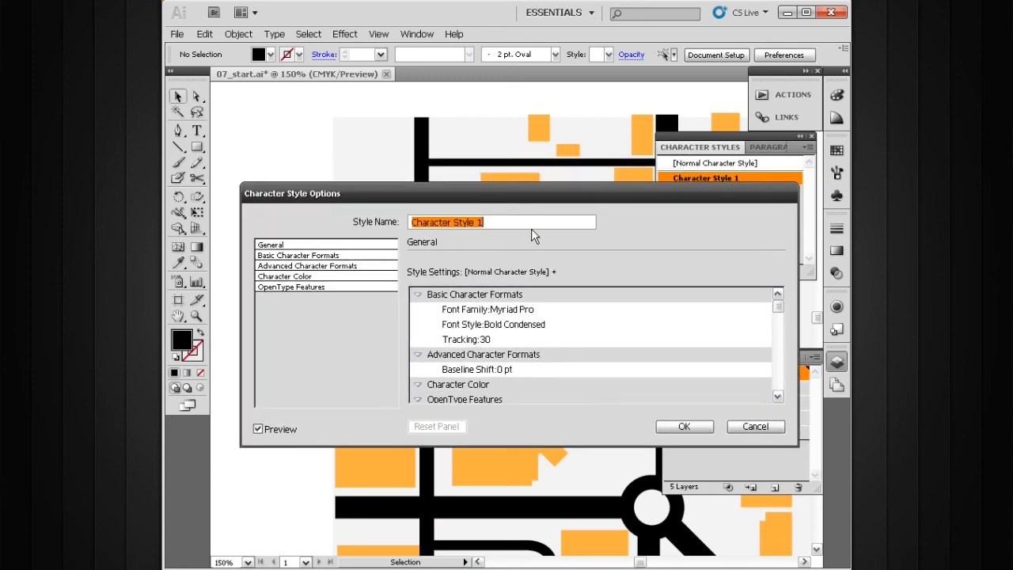
text(street names)
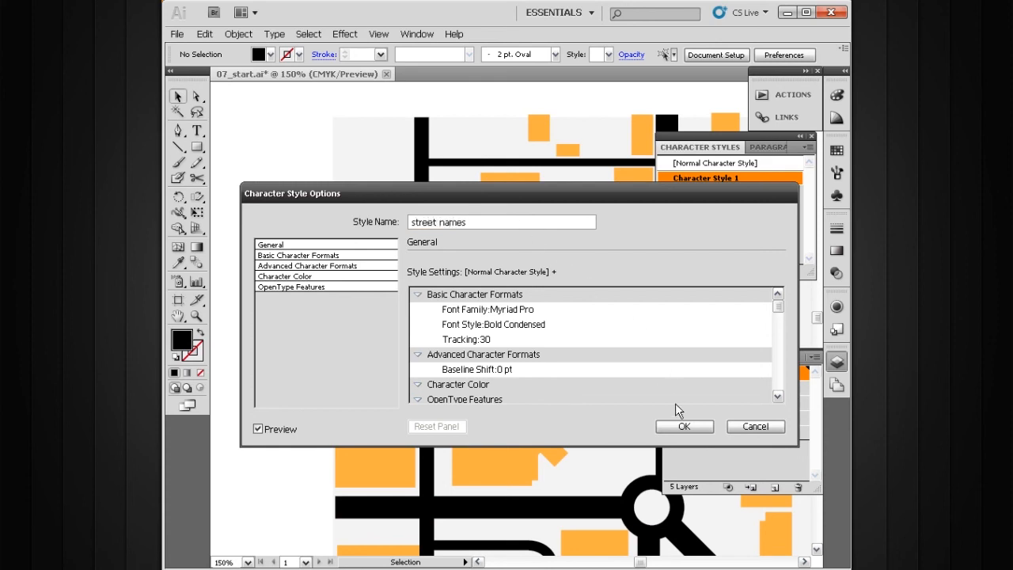
Review the style's basic, advanced, color and OpenType settings, then confirm the style options.
click(335, 246)
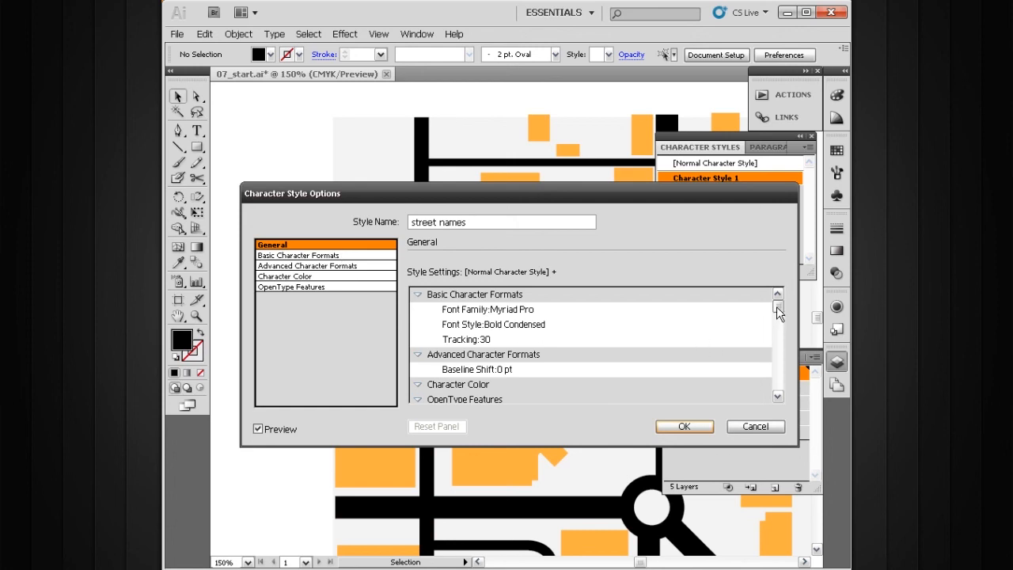
drag(778, 308, 778, 317)
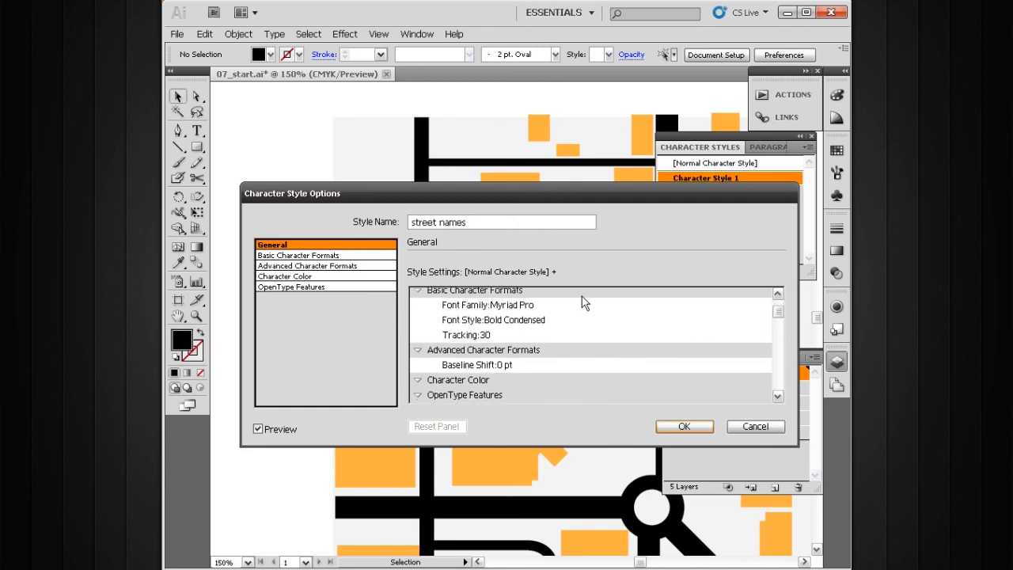
click(349, 256)
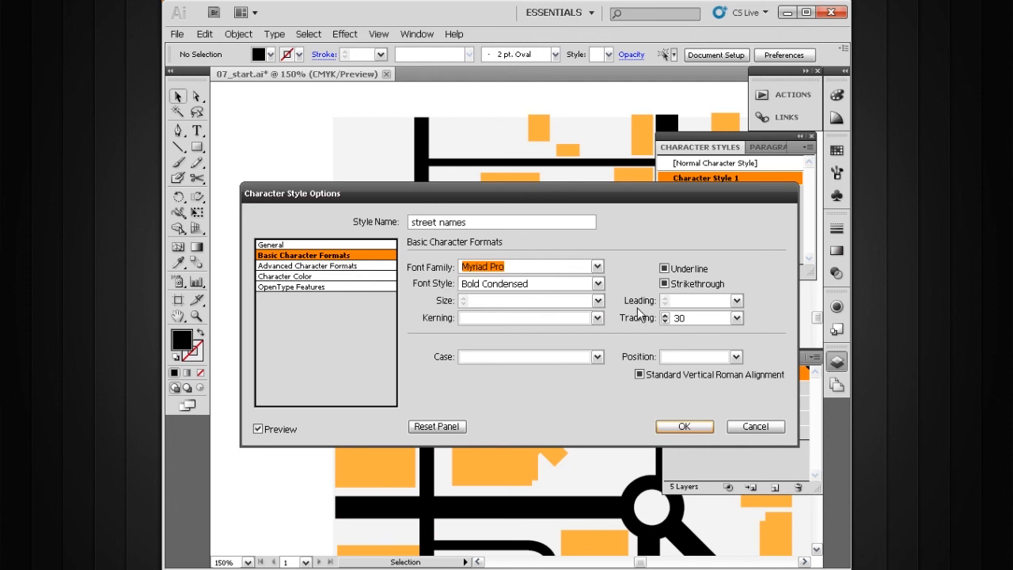
click(367, 265)
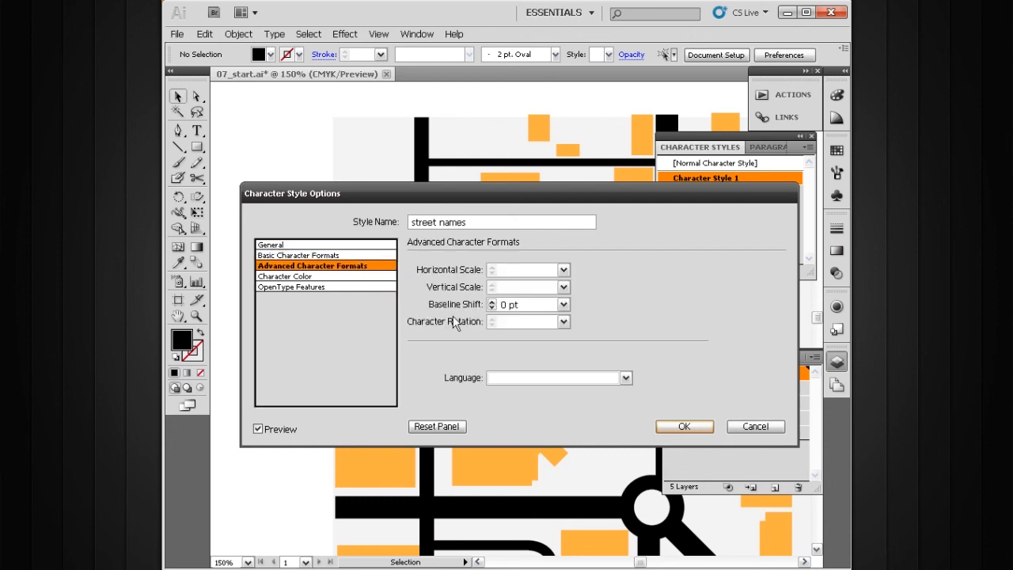
click(339, 276)
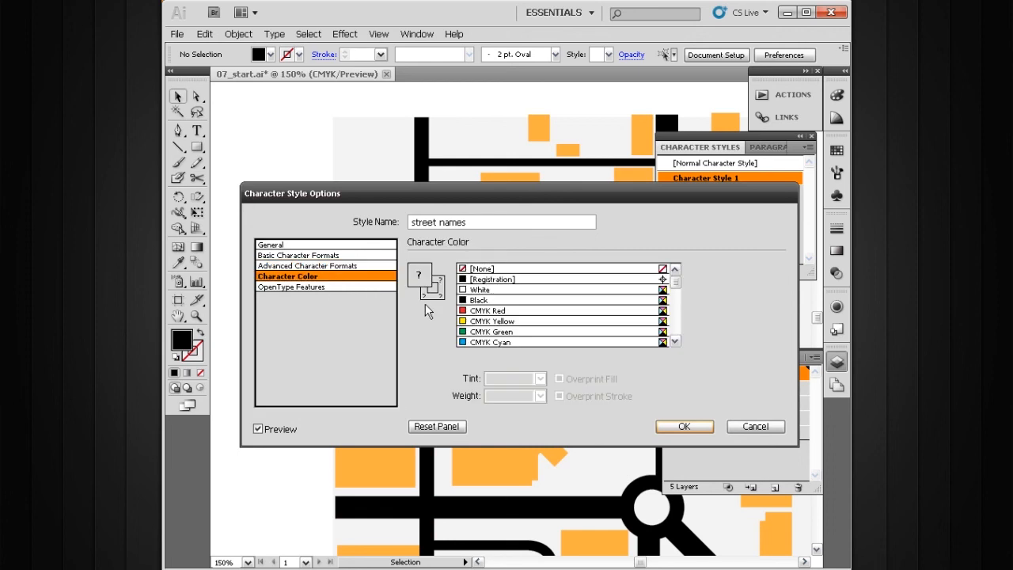
drag(404, 191, 409, 249)
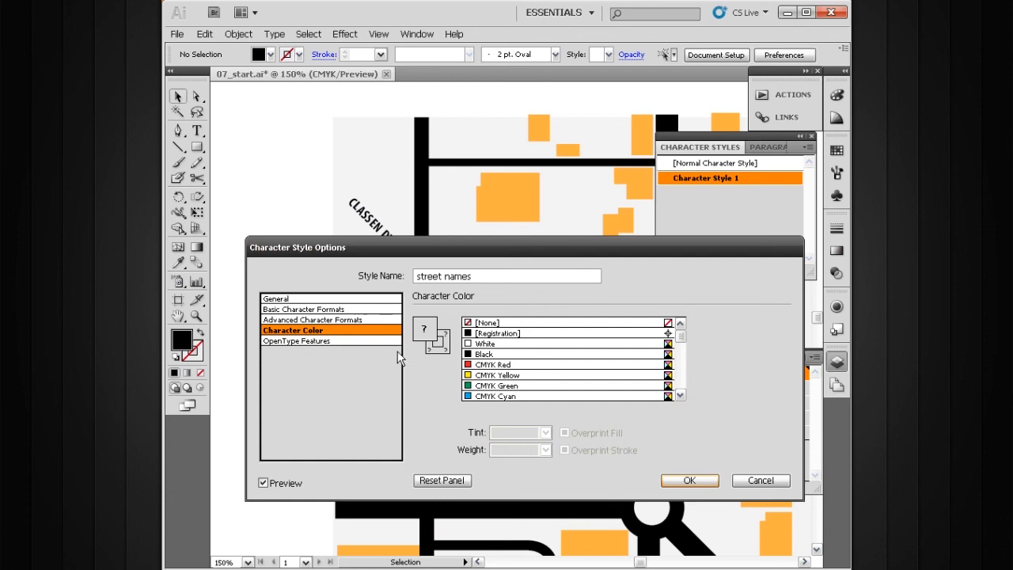
click(344, 342)
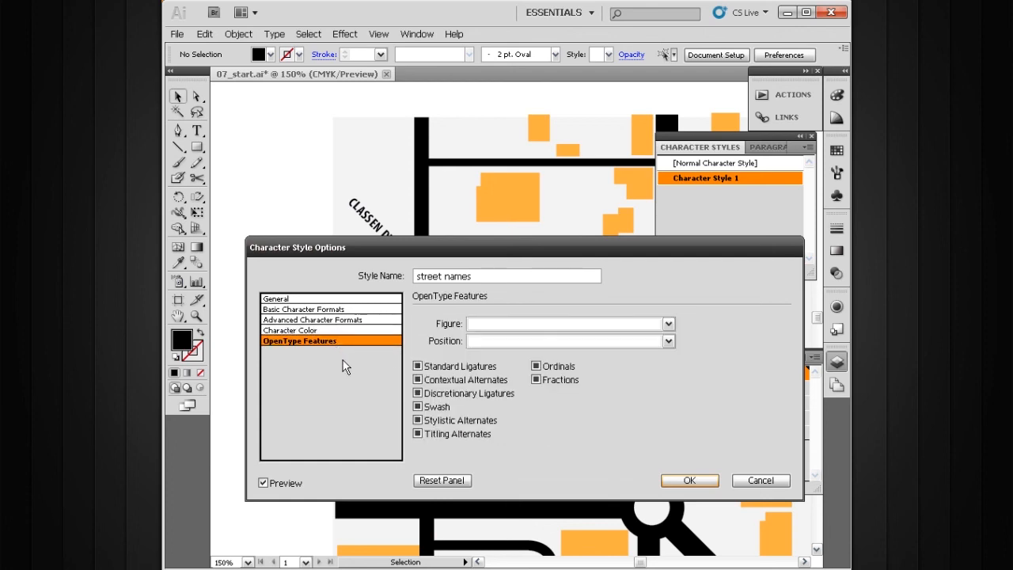
click(679, 481)
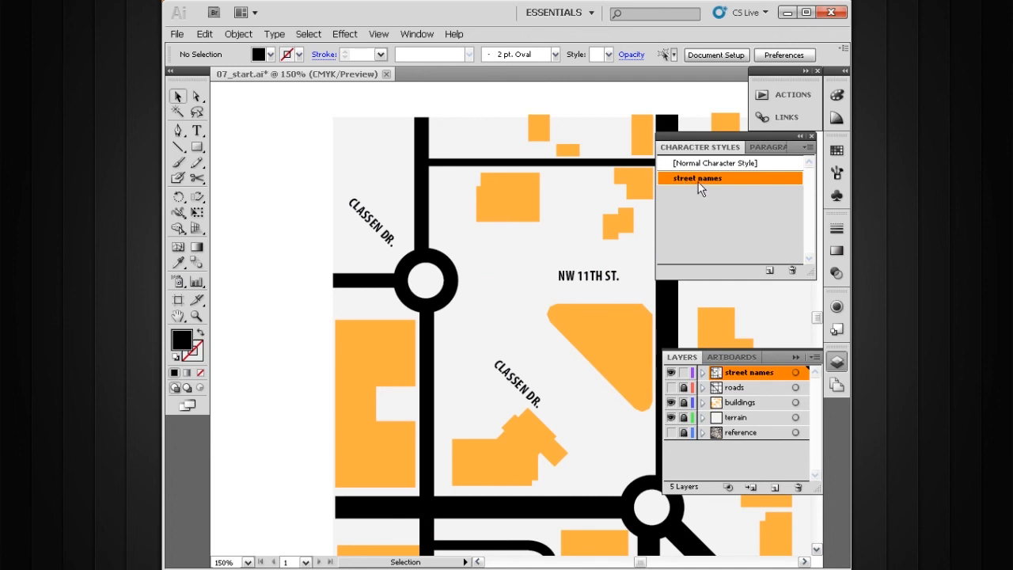
Collapse the Character Styles and Paragraph panels into icons.
drag(788, 140, 768, 139)
click(806, 136)
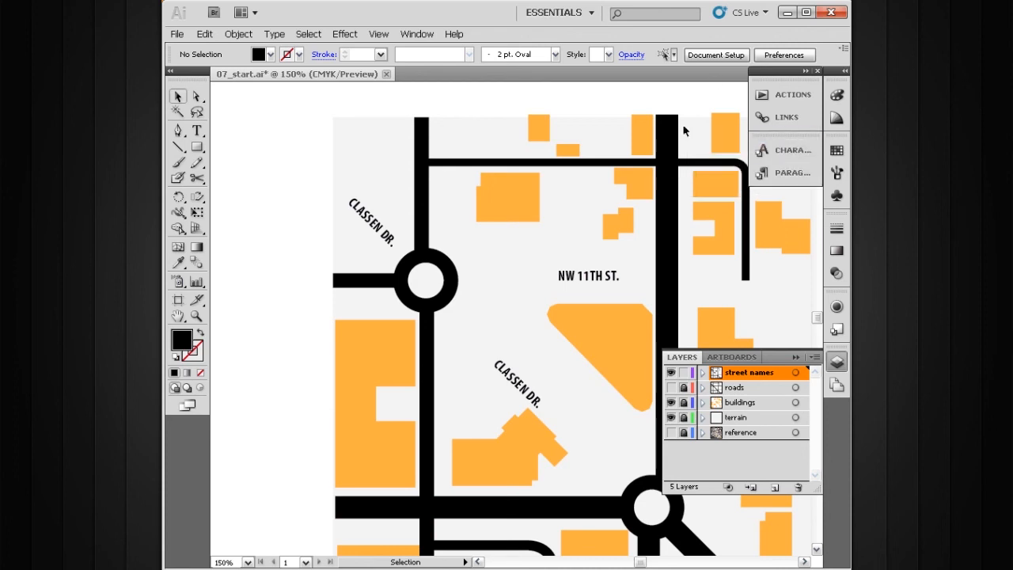
key(space)
drag(601, 345, 547, 325)
ctrl+alt+click(553, 303)
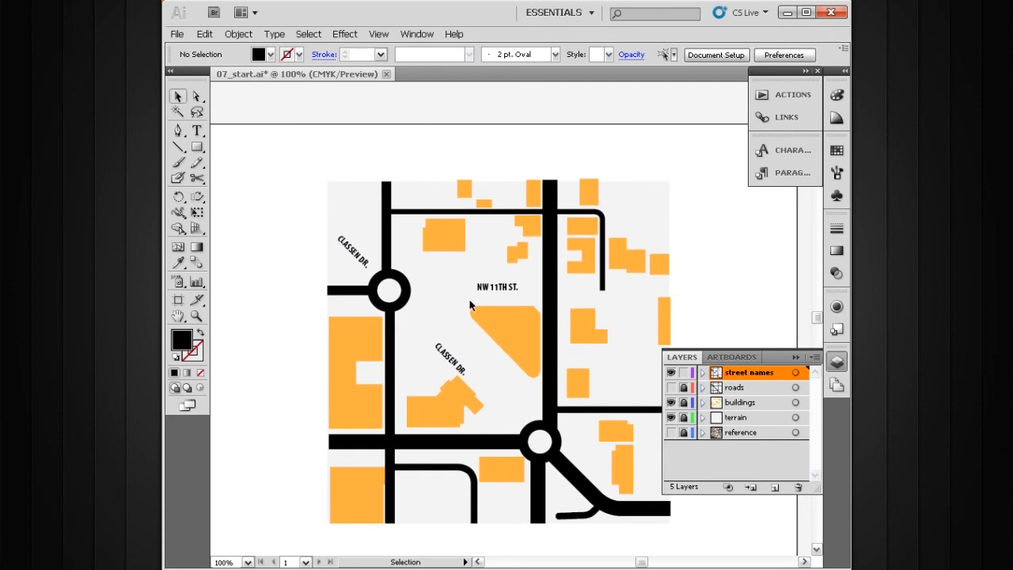